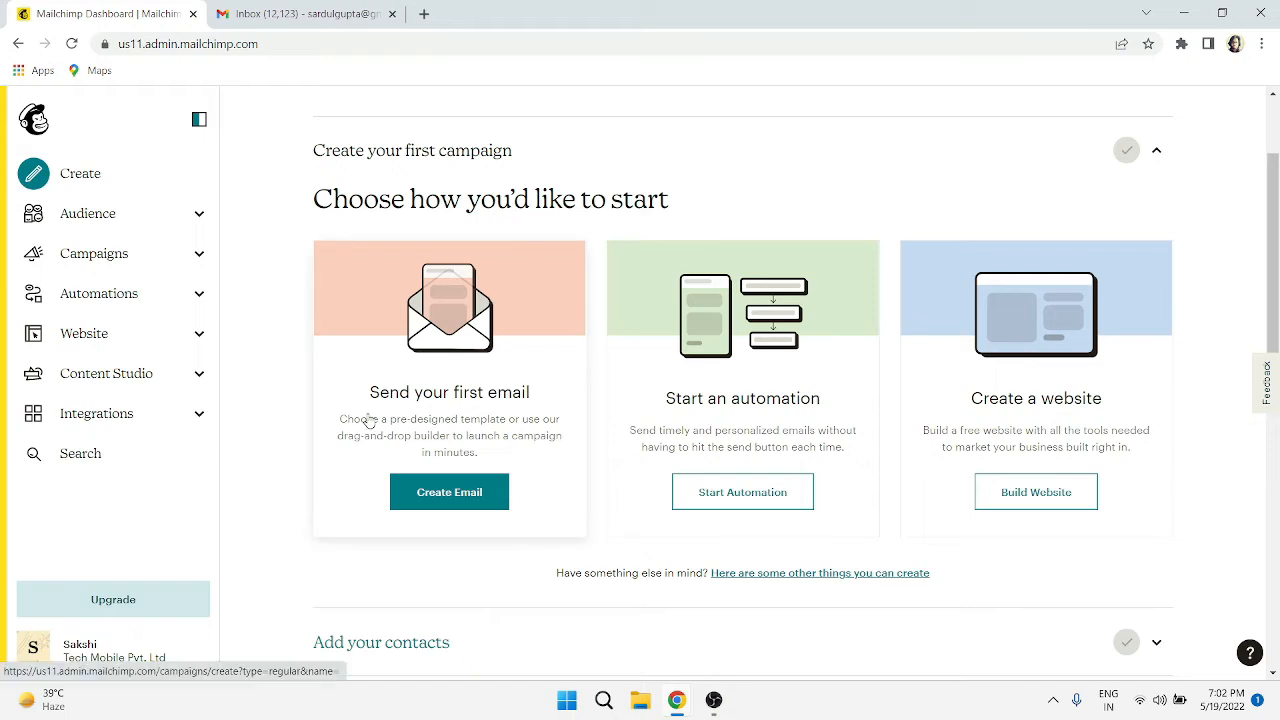
# - Start a new email campaign and open contact import from its recipients section
pyautogui.scroll(2, 1200, 300)
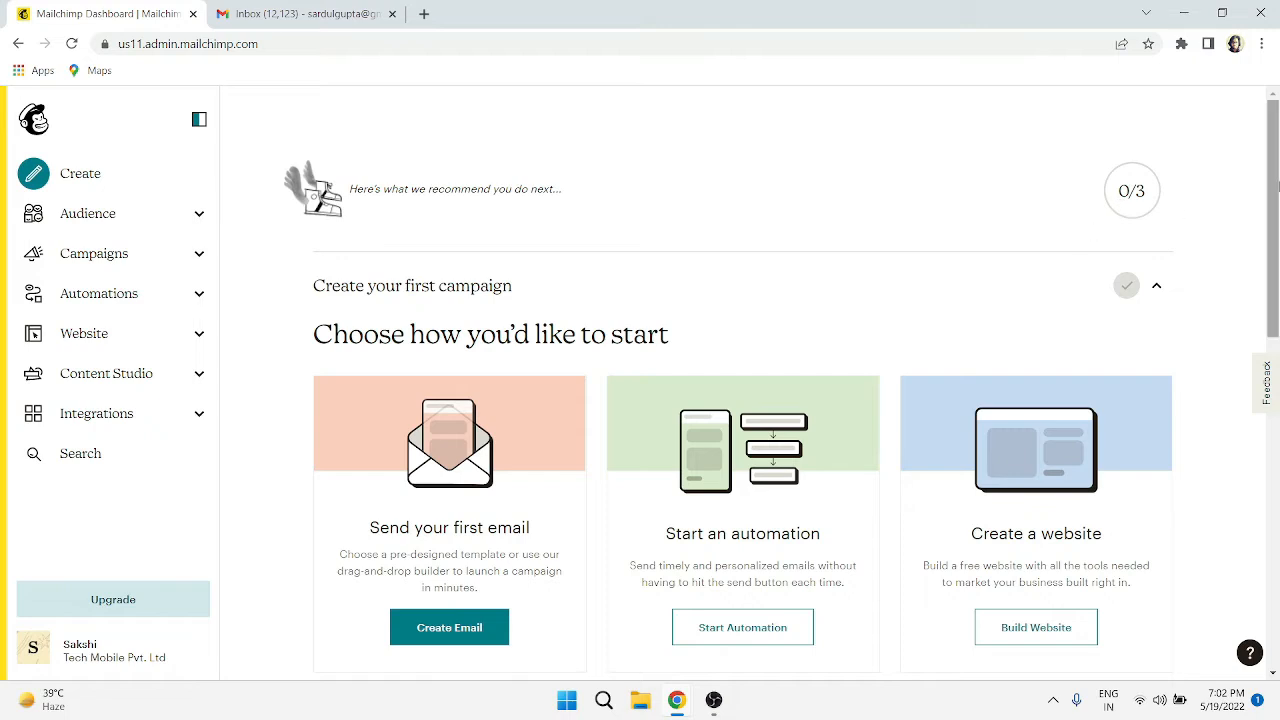
pyautogui.moveTo(1277, 186)
pyautogui.mouseDown()
pyautogui.moveTo(1277, 526)
pyautogui.moveTo(1277, 170)
pyautogui.mouseUp()
pyautogui.click(438, 628)
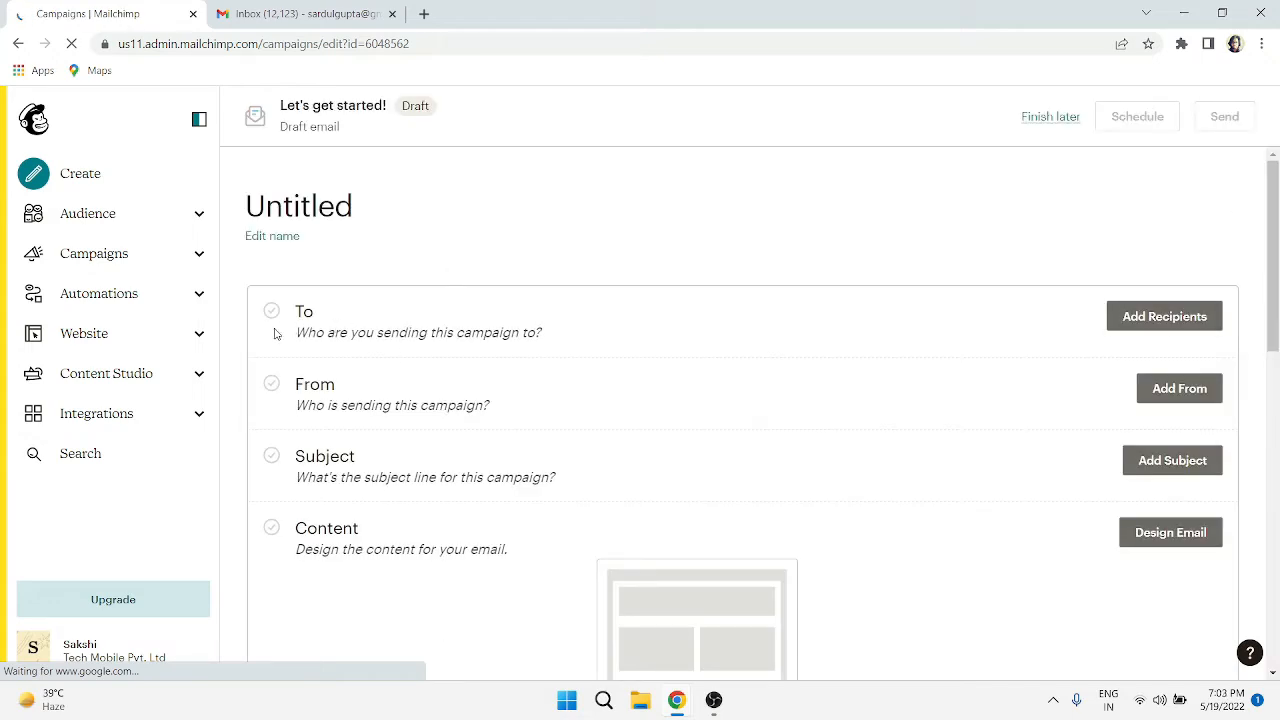
pyautogui.click(1170, 318)
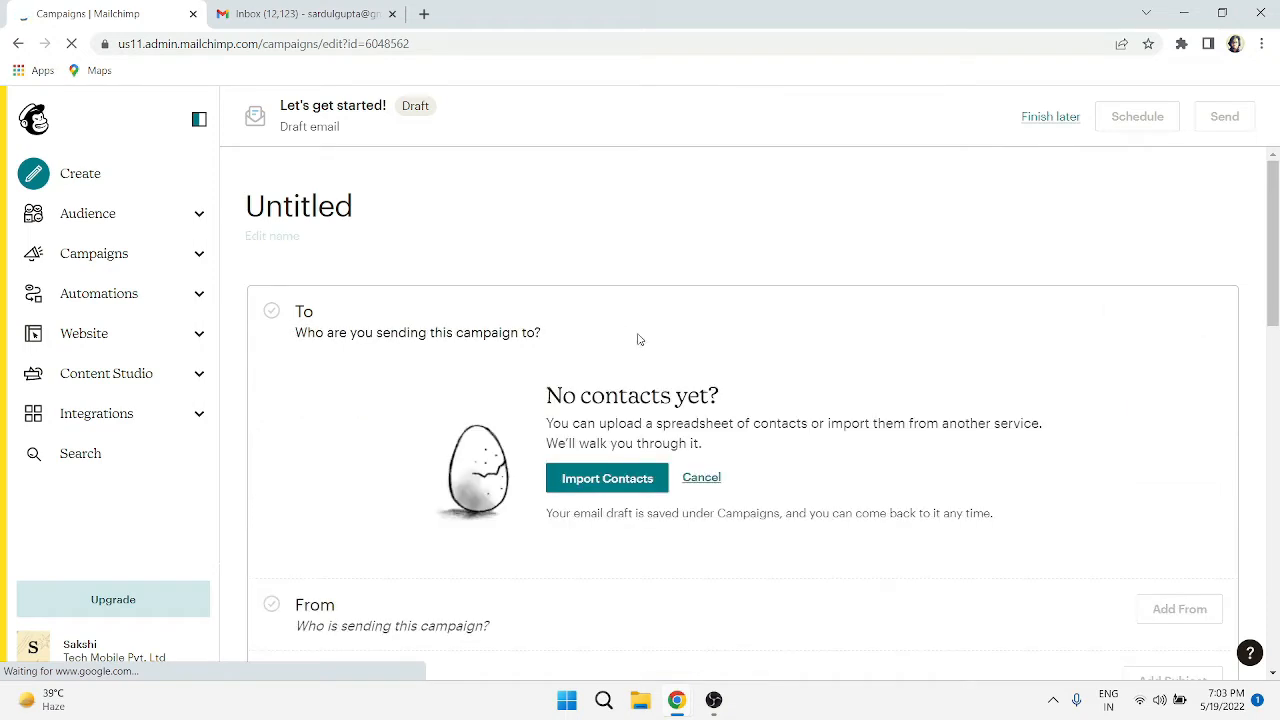
pyautogui.click(583, 488)
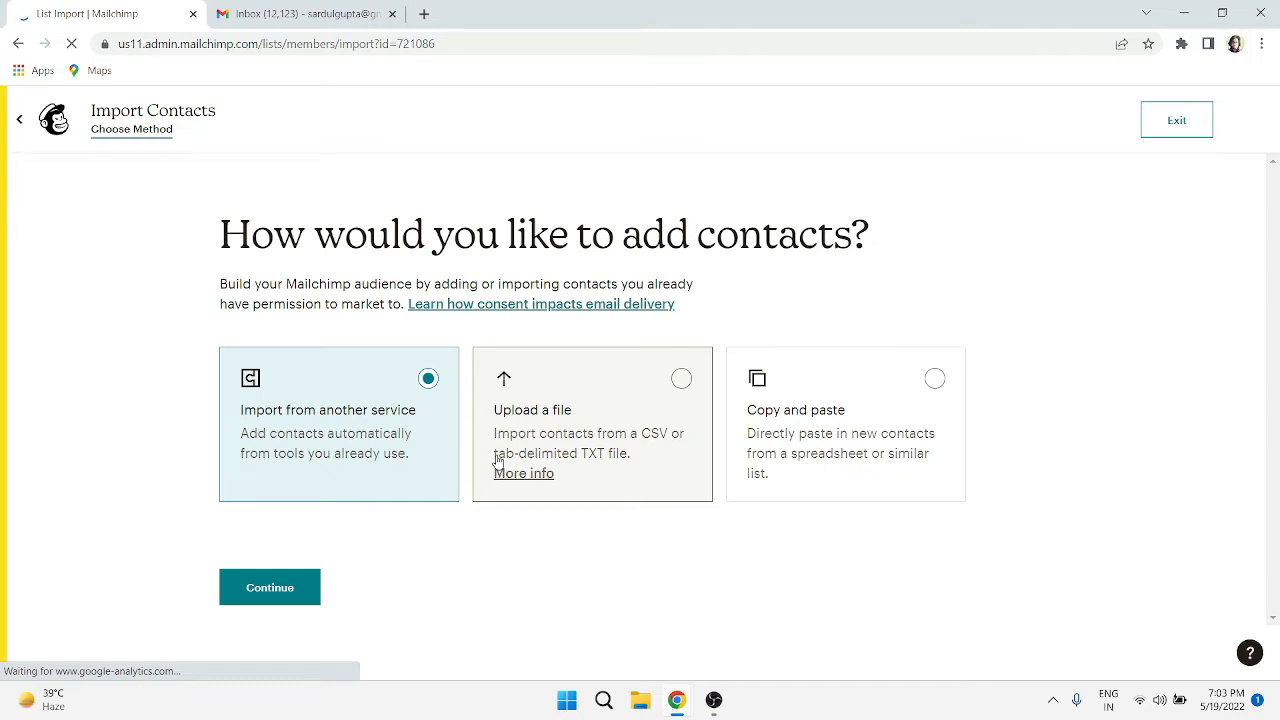
# - Choose copy-and-paste import and enter the two contacts' e-mail addresses in the paste field
pyautogui.click(826, 440)
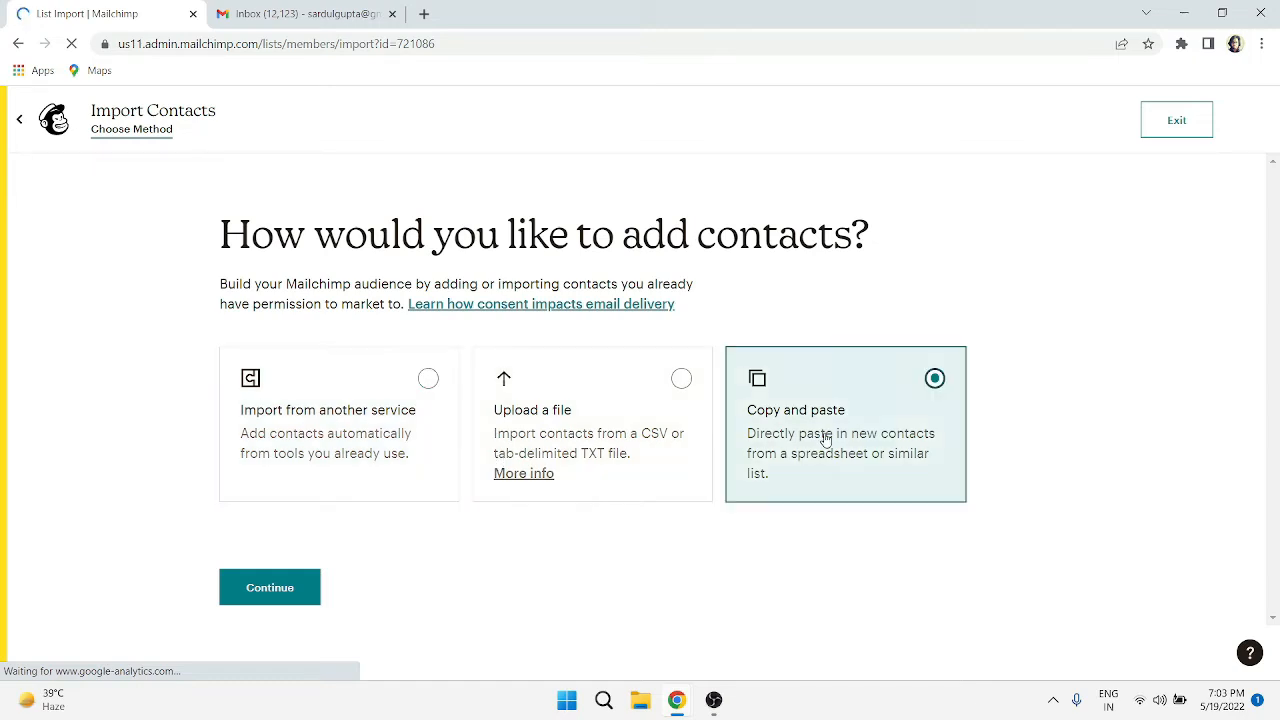
pyautogui.click(279, 582)
pyautogui.click(386, 408)
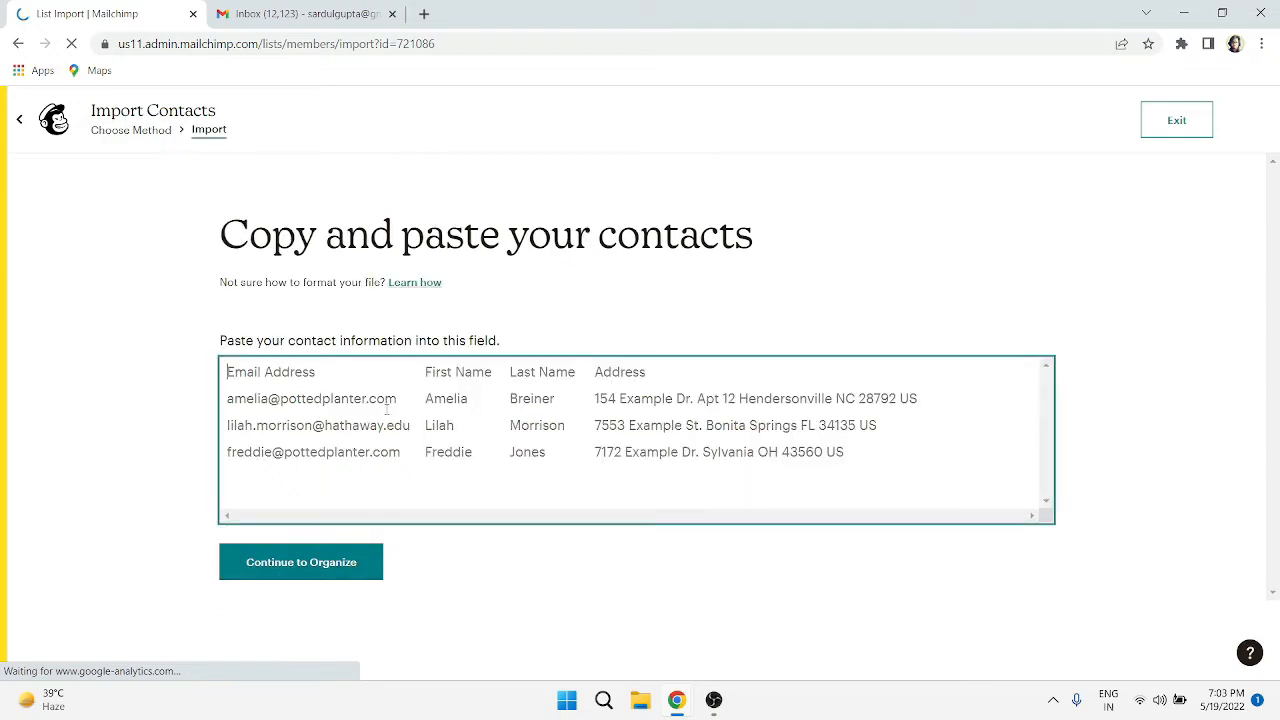
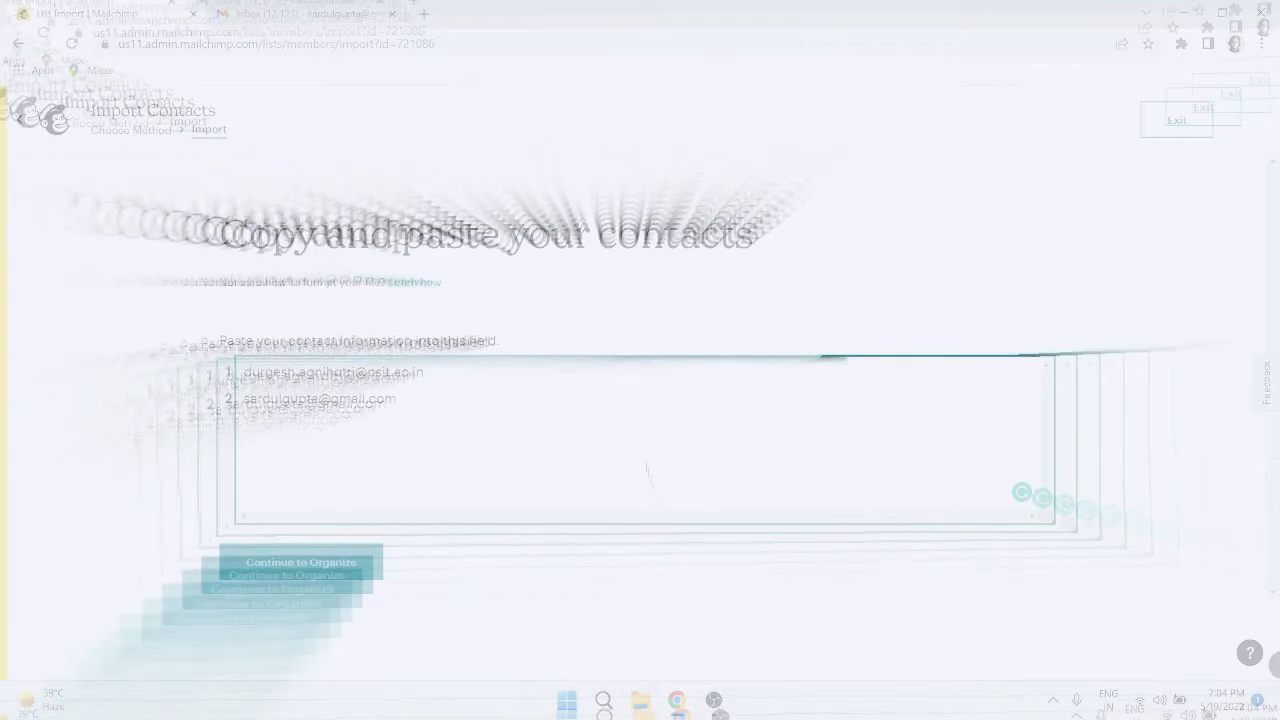
# - Keep the pasted contacts Subscribed, tag them Customer, and move on to the import review
pyautogui.click(362, 556)
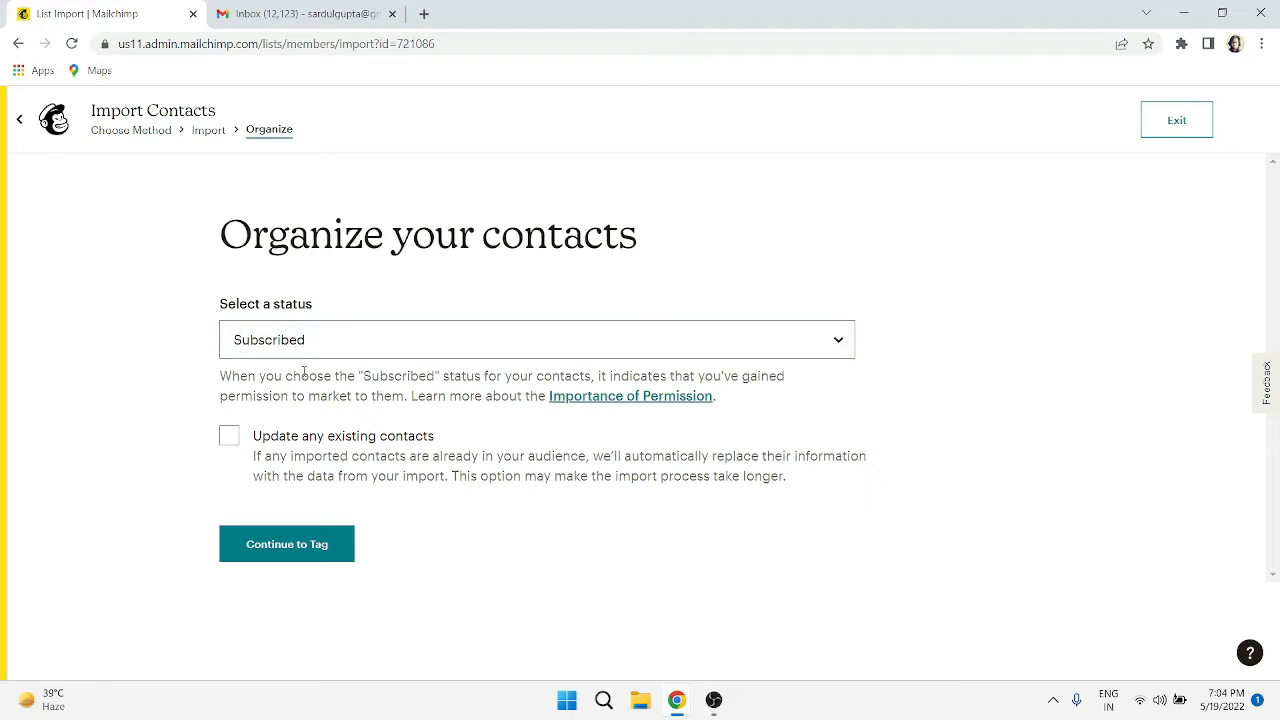
pyautogui.click(312, 546)
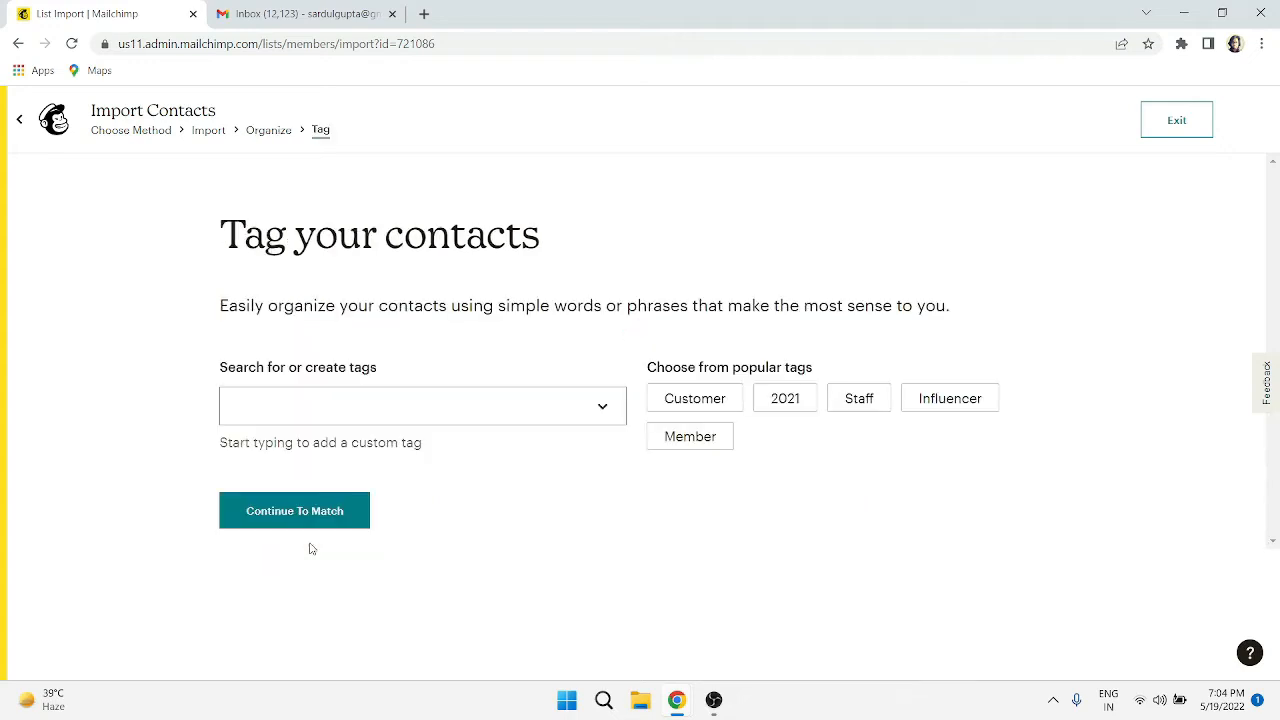
pyautogui.click(715, 406)
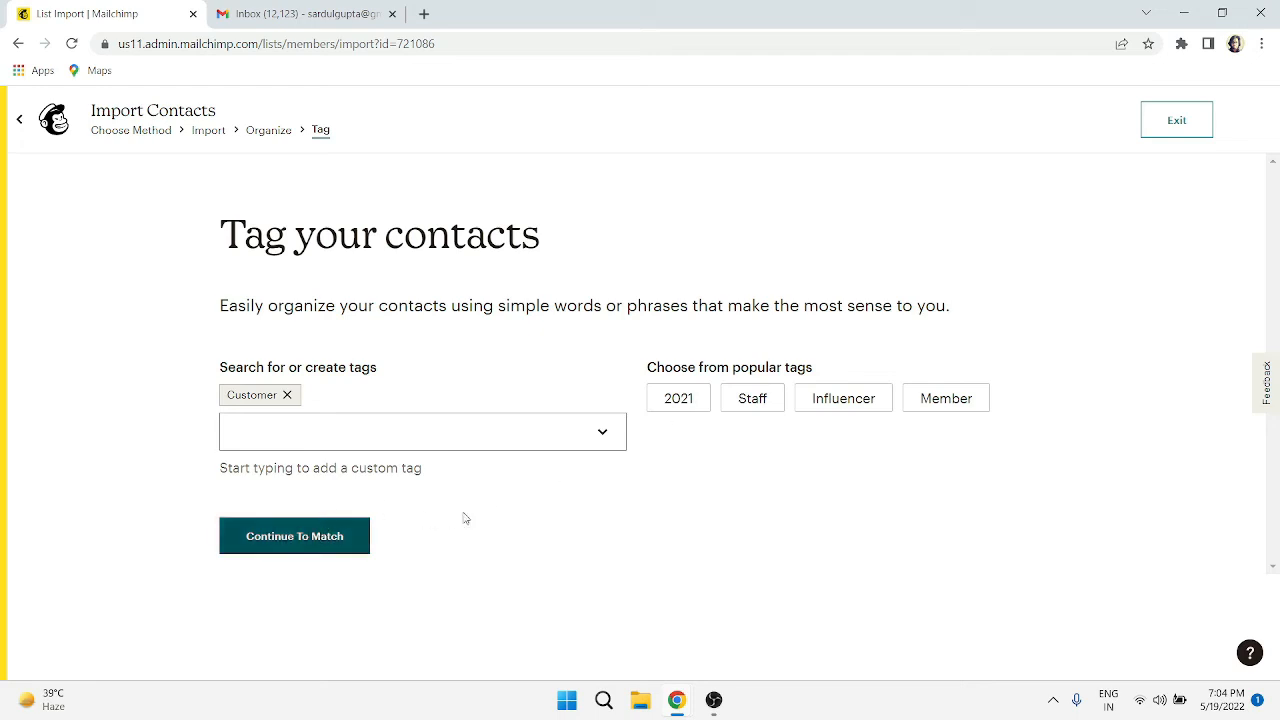
pyautogui.click(310, 542)
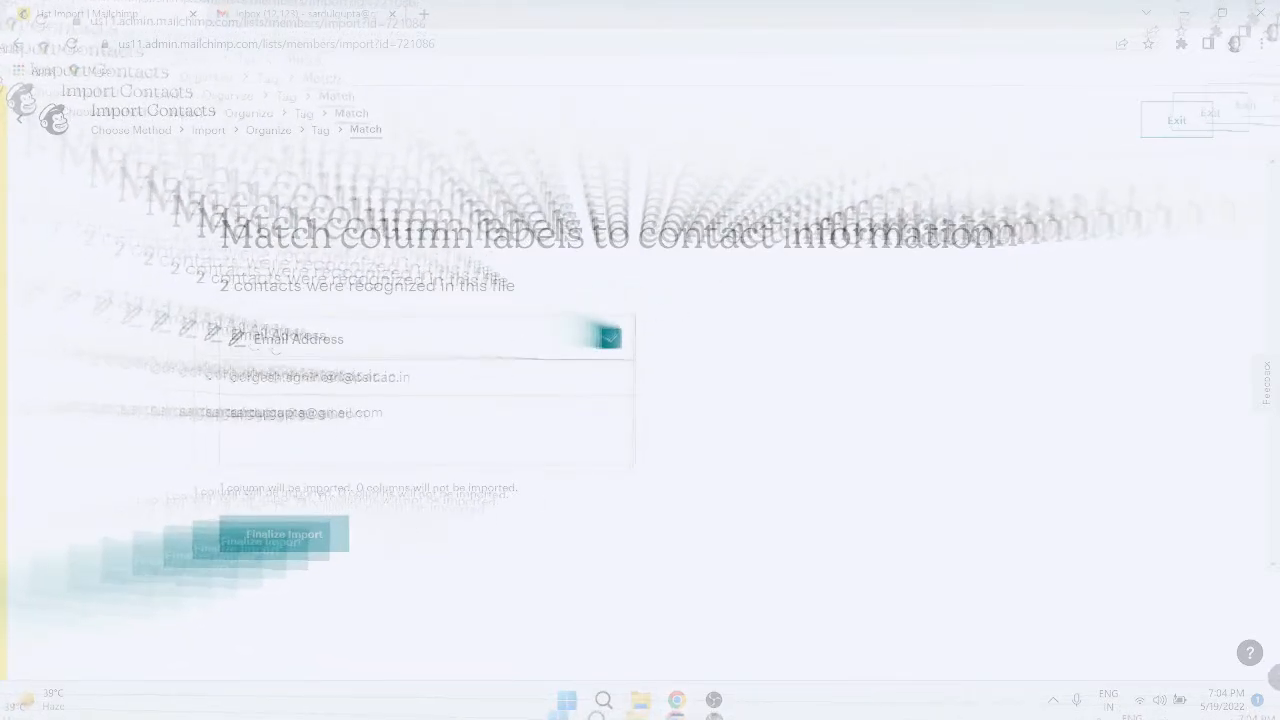
pyautogui.click(318, 538)
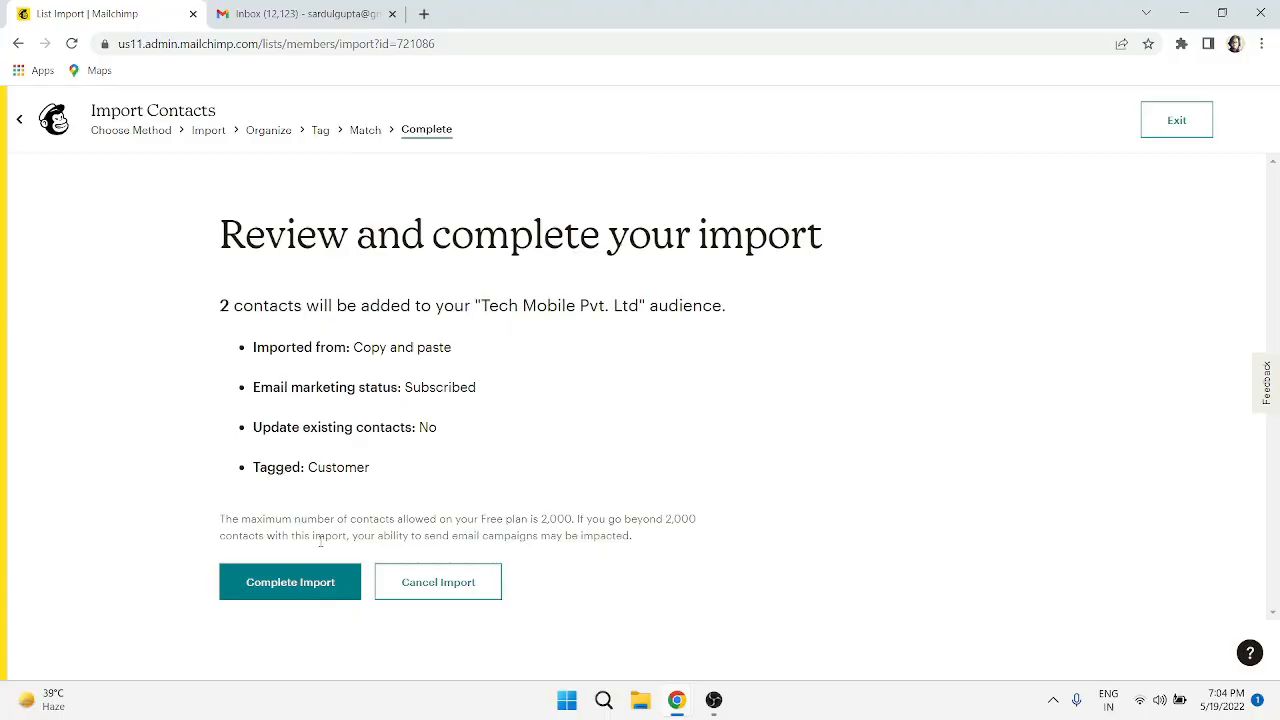
# - Complete the import of 2 contacts and return to the campaign draft, now with 3 recipients
pyautogui.click(314, 598)
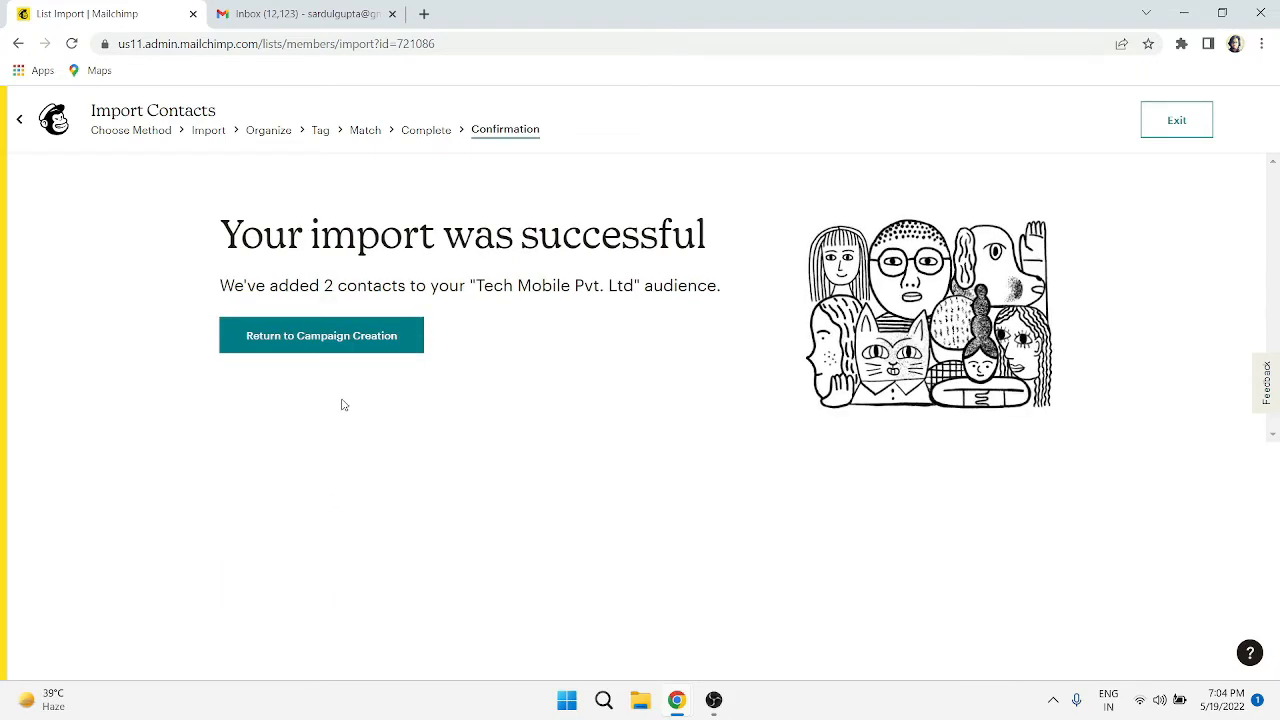
pyautogui.click(345, 344)
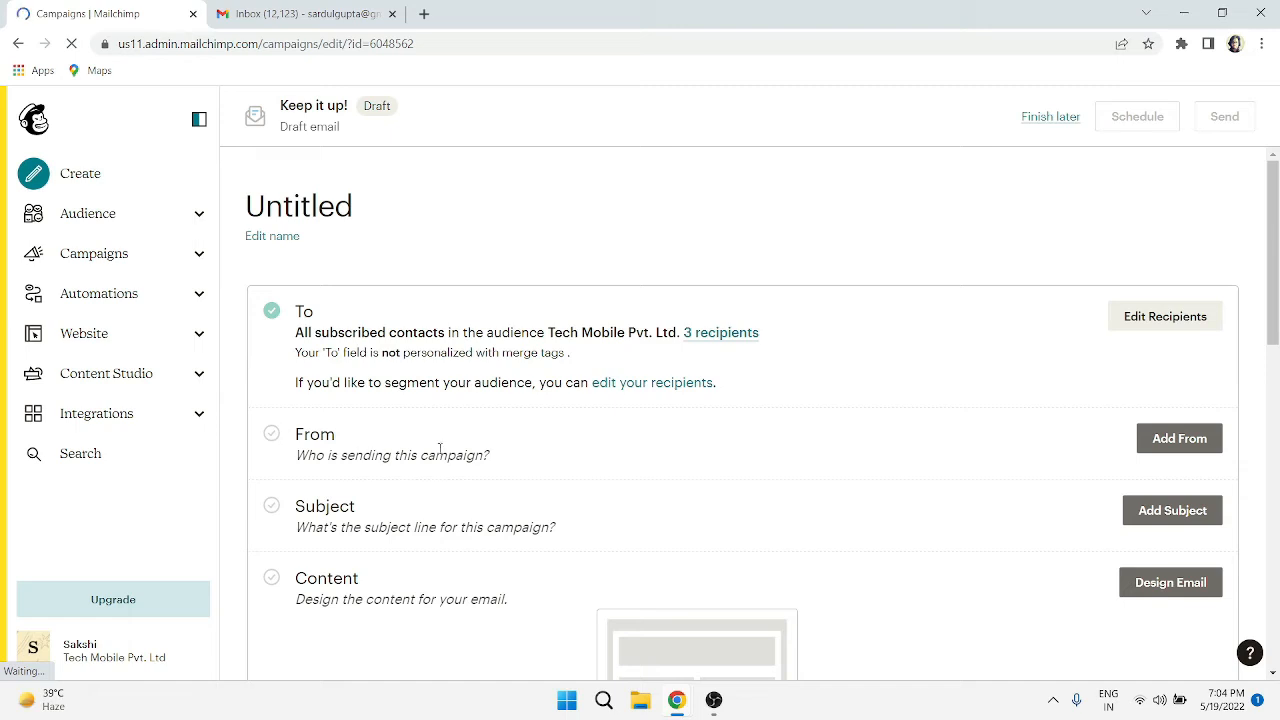
# - Enter the sender's name and e-mail address in the From section and save them
pyautogui.click(1180, 440)
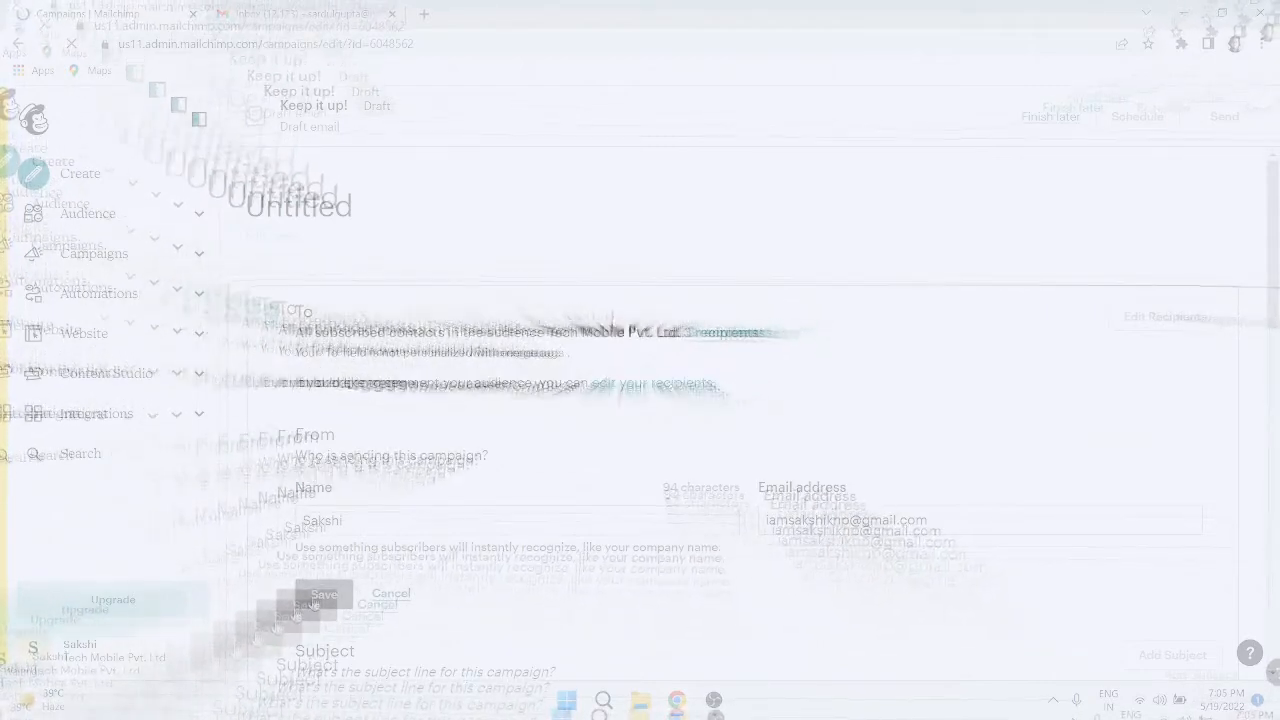
pyautogui.click(314, 601)
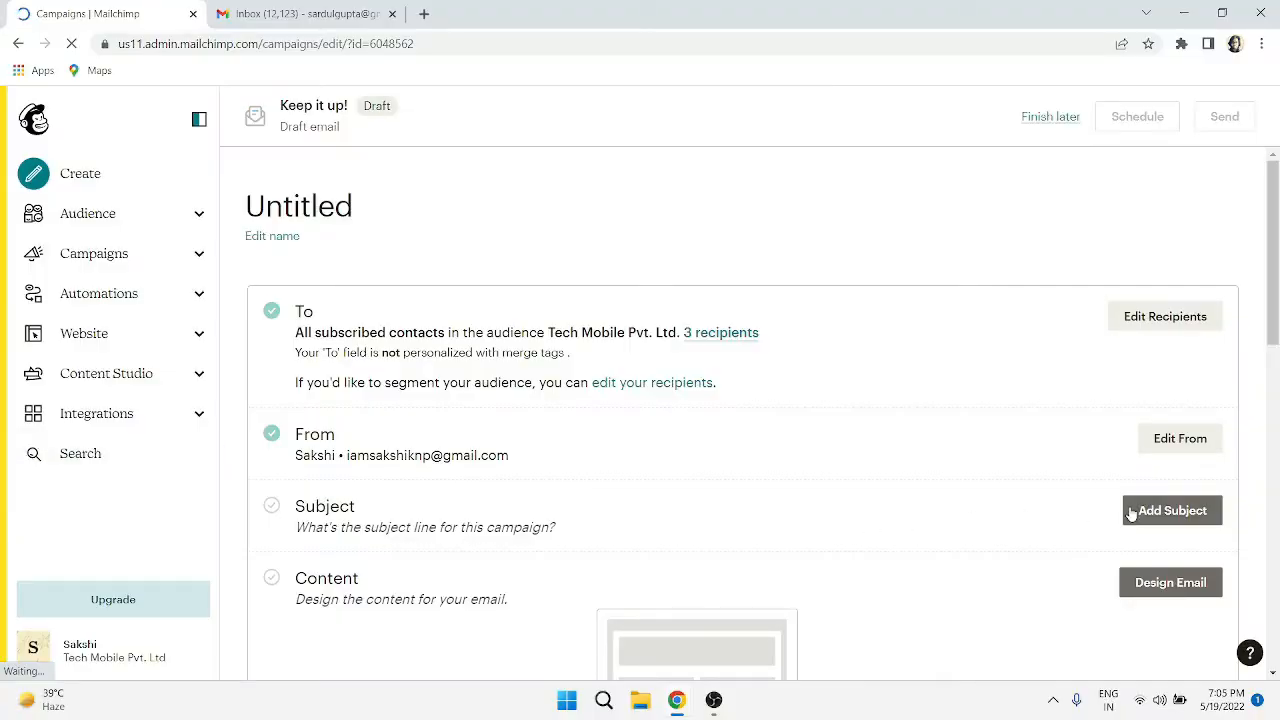
# - Replace the draft subject line with the sender's name followed by MBA "L" Email Campaign
pyautogui.click(1140, 512)
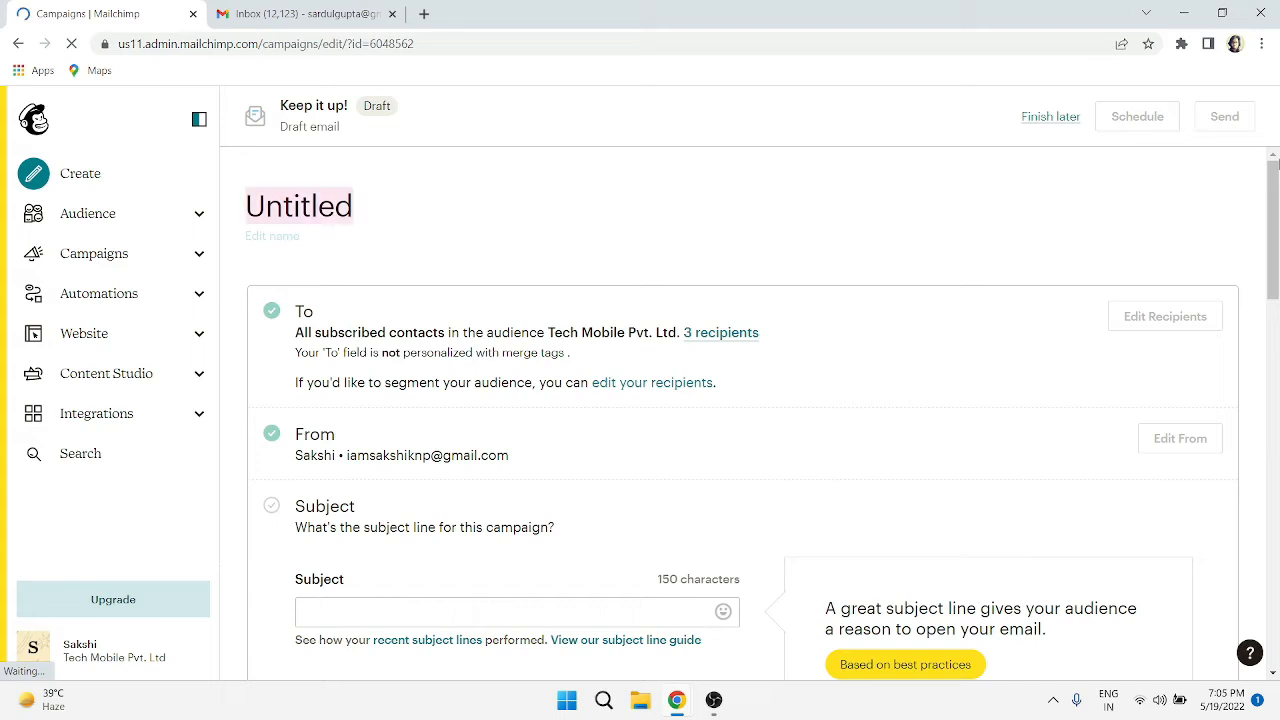
pyautogui.scroll(-2, 1276, 230)
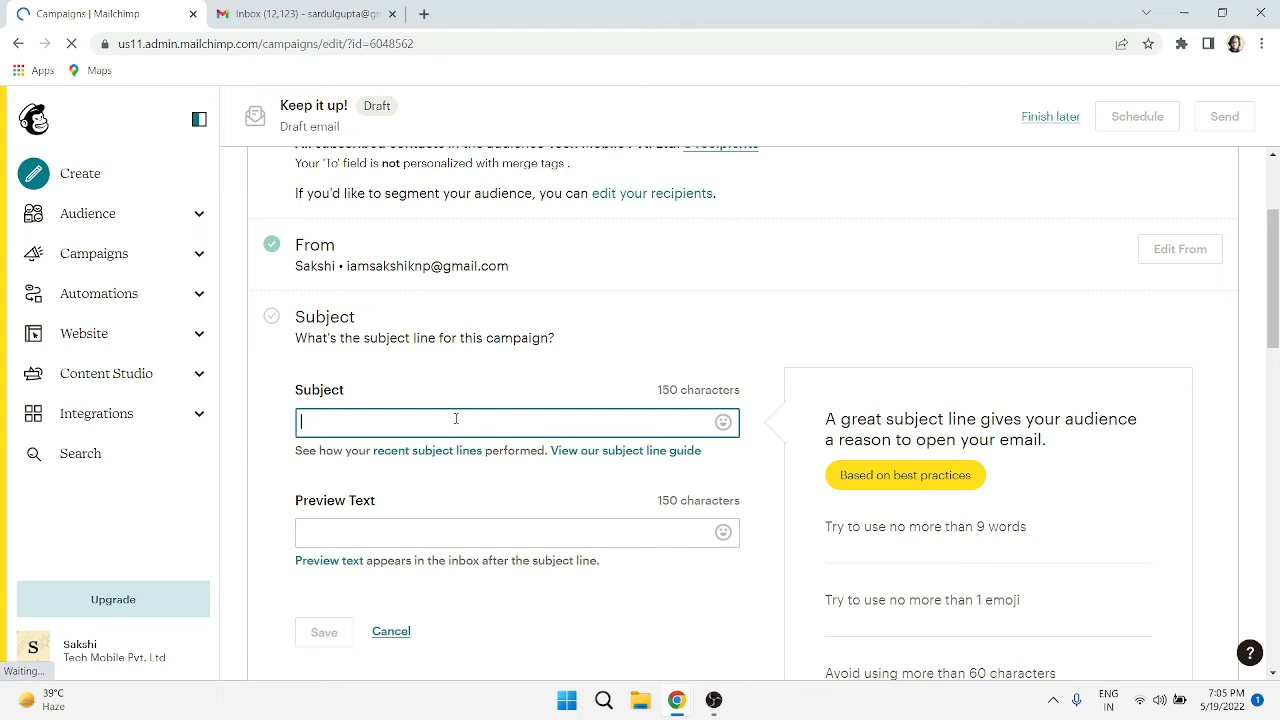
pyautogui.write('I')
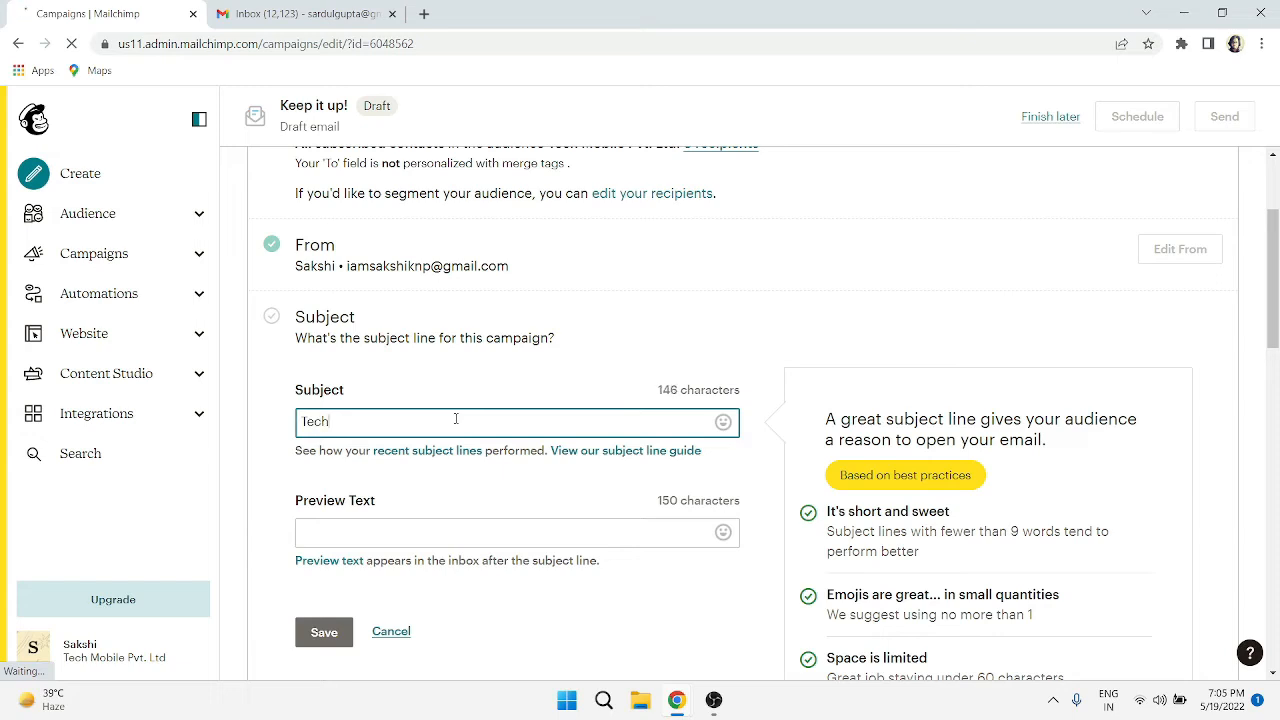
pyautogui.write('ech Mobile')
pyautogui.hotkey('ctrl', 'BackSpace')
pyautogui.hotkey('ctrl', 'BackSpace')
pyautogui.write('MBA "')
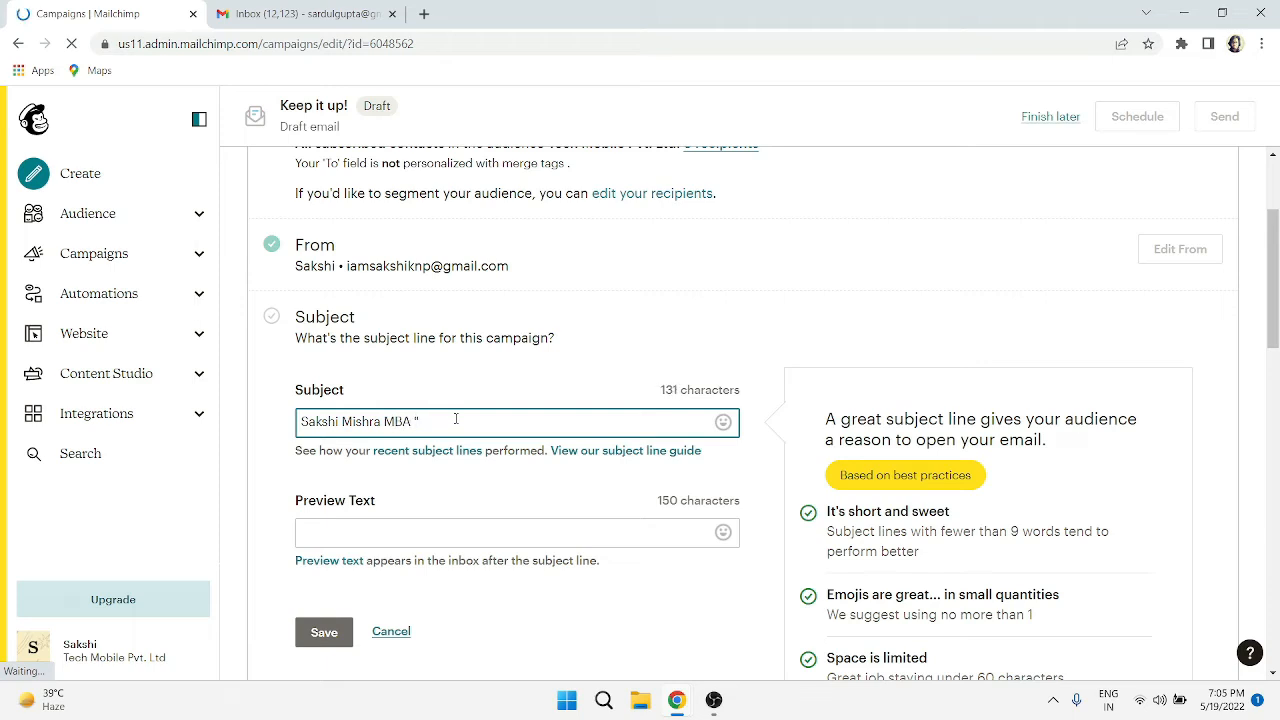
pyautogui.write('L')
pyautogui.write('"')
pyautogui.write(' Email')
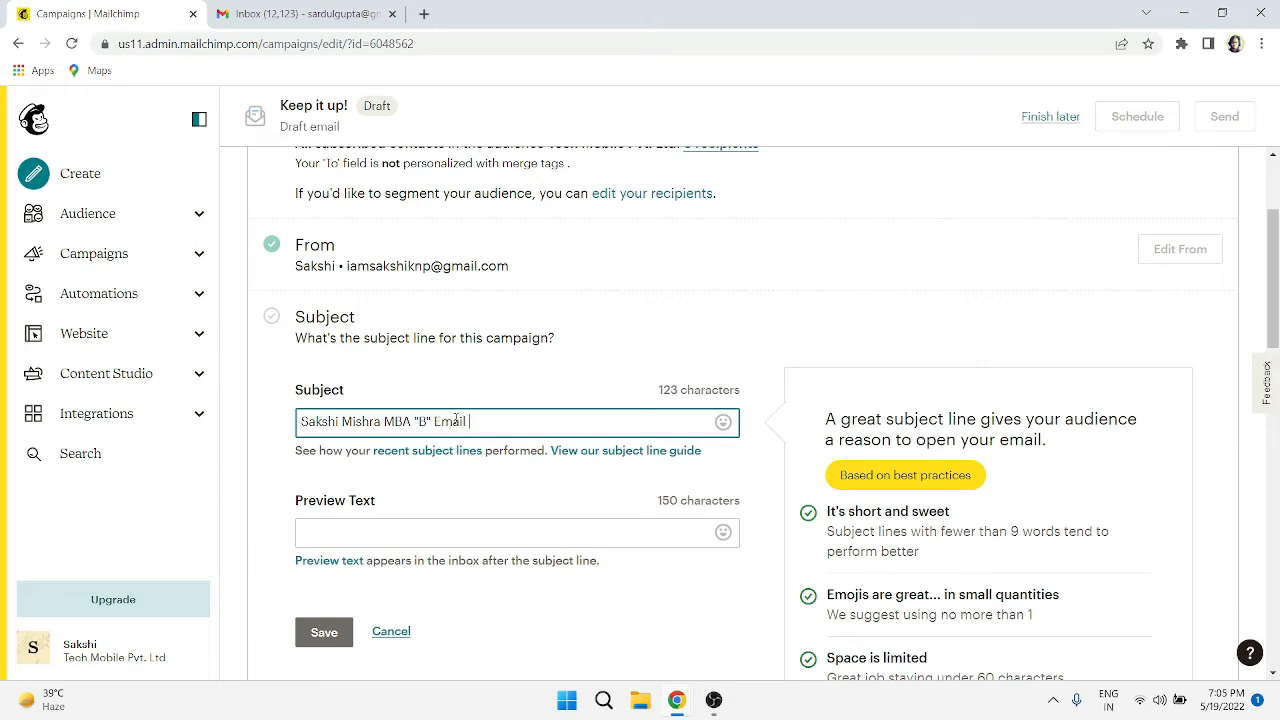
pyautogui.write(' Campaign')
# - Save the subject line and start designing the email from the Content section
pyautogui.click(326, 636)
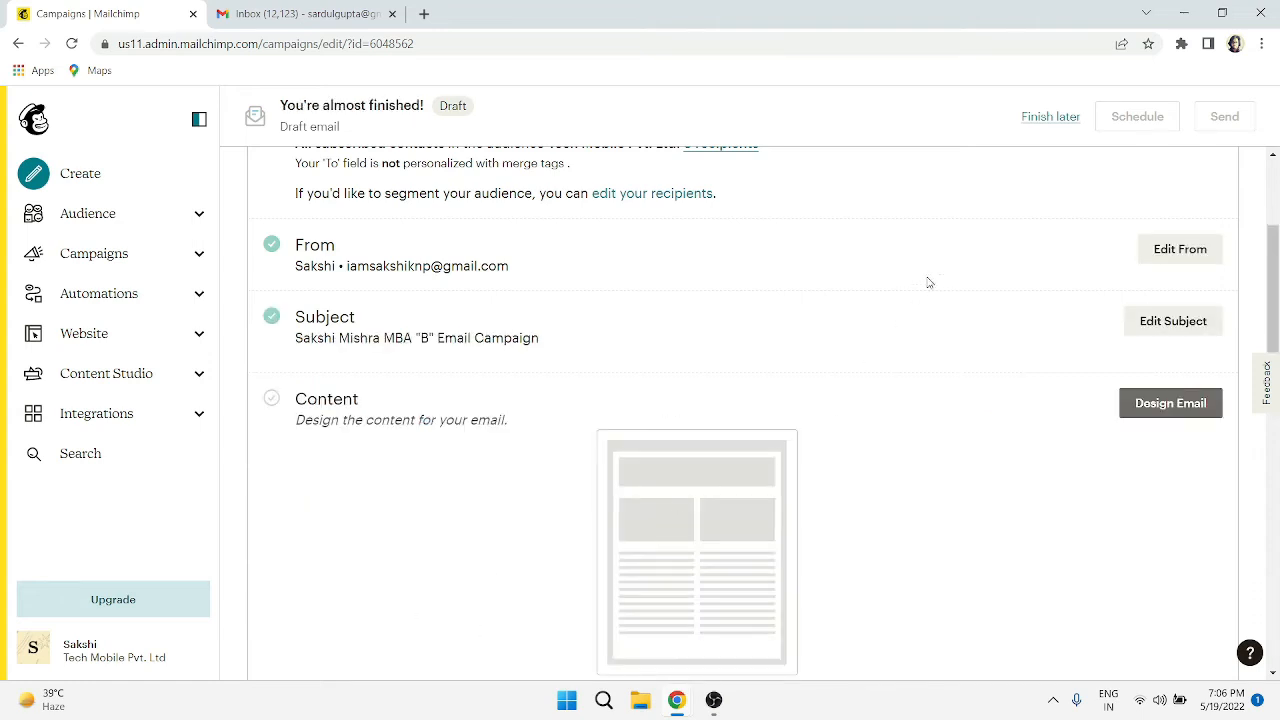
pyautogui.moveTo(1276, 250); pyautogui.dragTo(1279, 288)
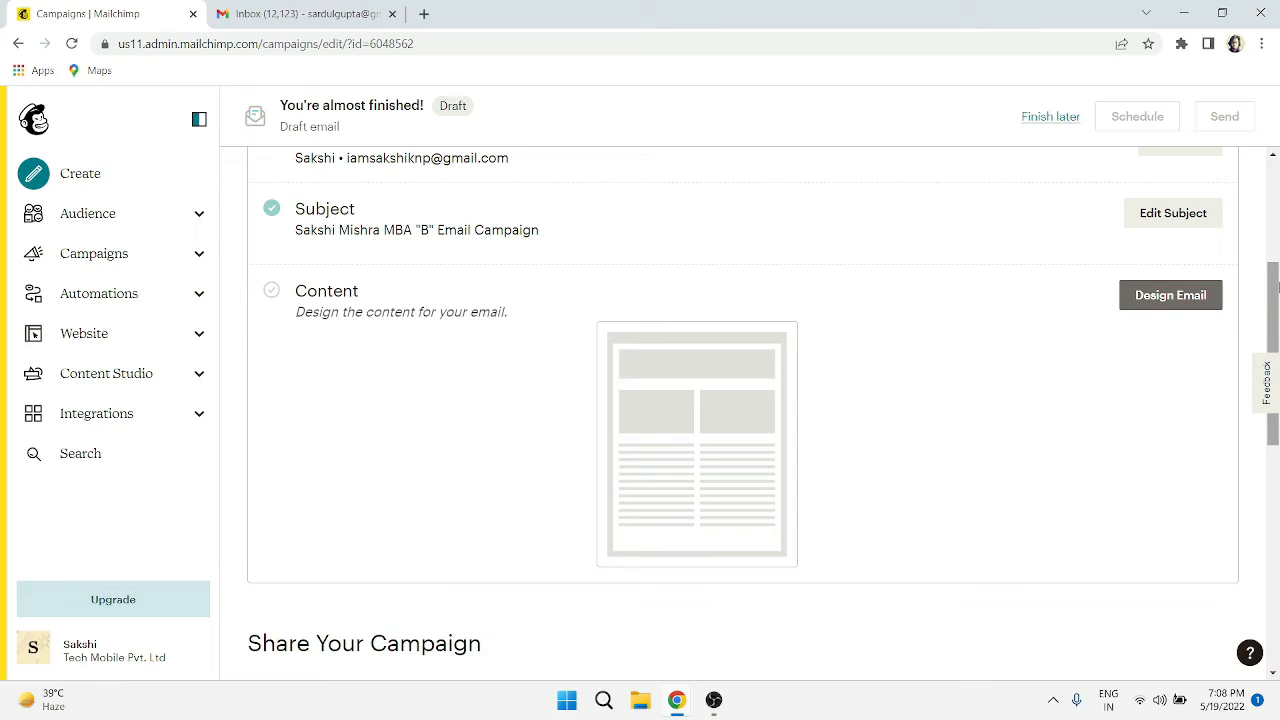
pyautogui.click(1168, 299)
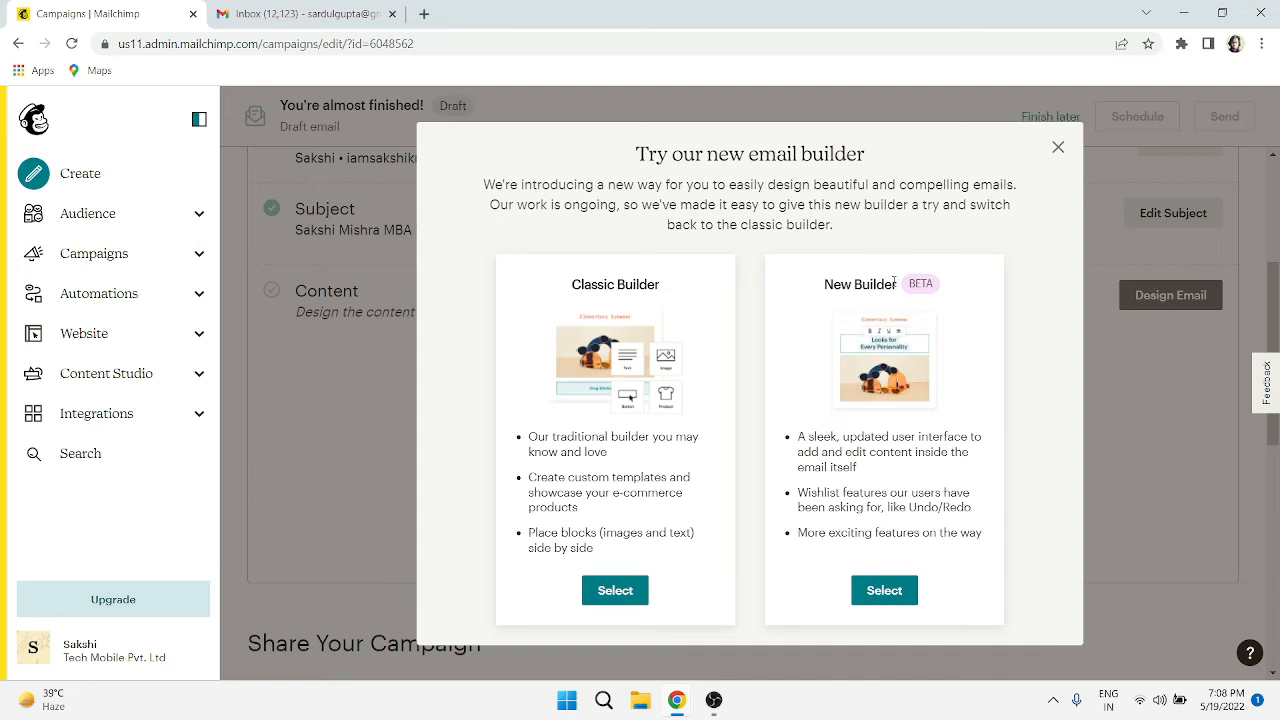
# - Choose the classic builder and pick the Sell Products template for the email
pyautogui.click(623, 589)
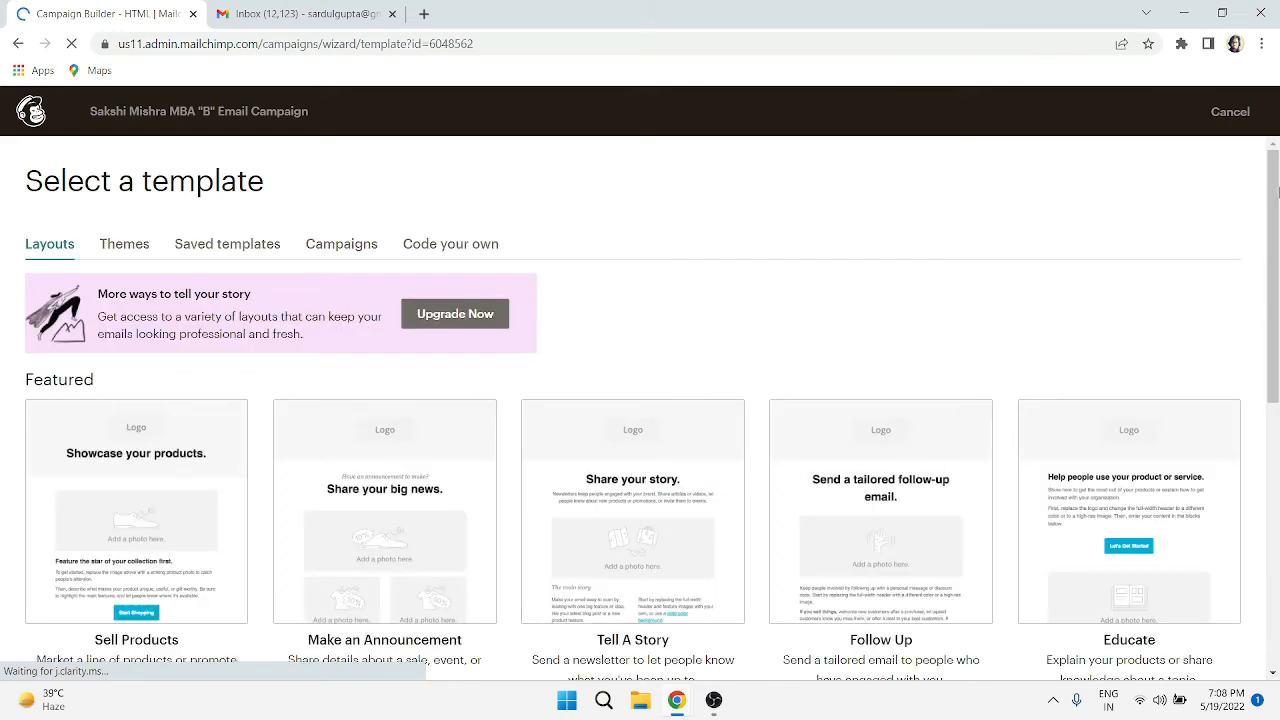
pyautogui.moveTo(1276, 178); pyautogui.dragTo(1278, 248)
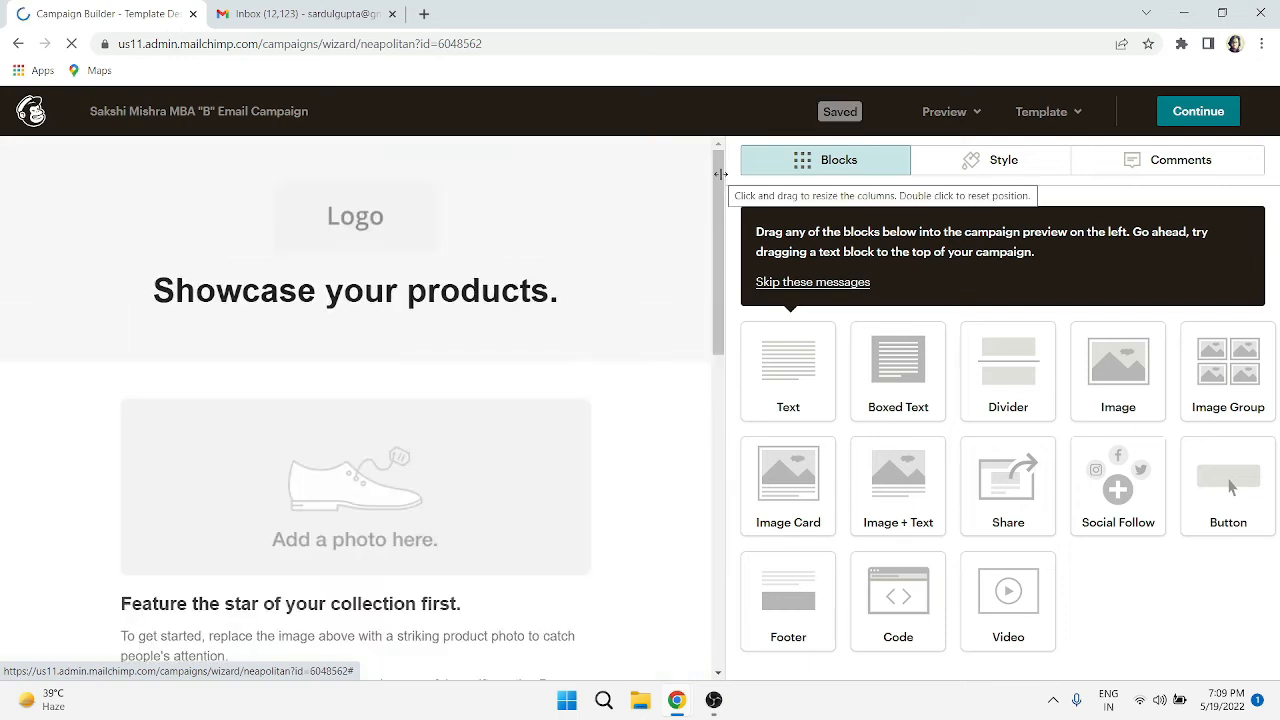
# - Delete the logo block from the top of the email template
pyautogui.moveTo(715, 184)
pyautogui.mouseDown()
pyautogui.moveTo(722, 401)
pyautogui.moveTo(691, 184)
pyautogui.mouseUp()
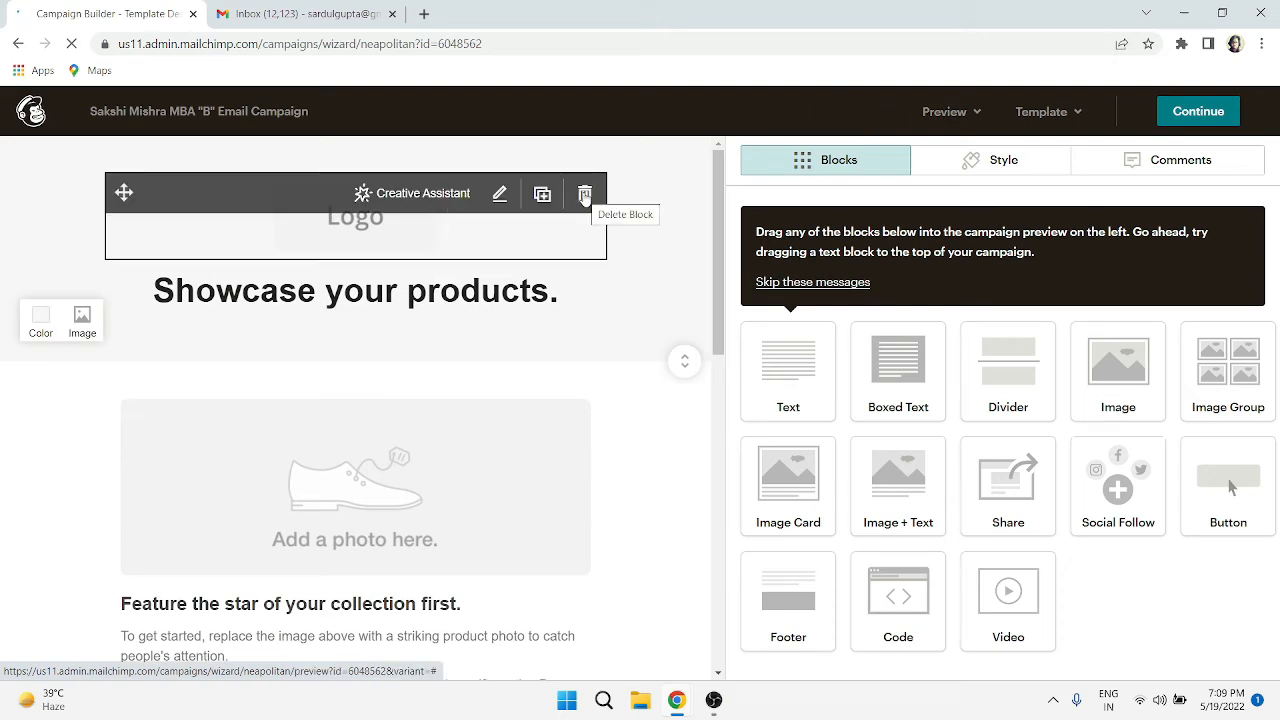
pyautogui.click(585, 194)
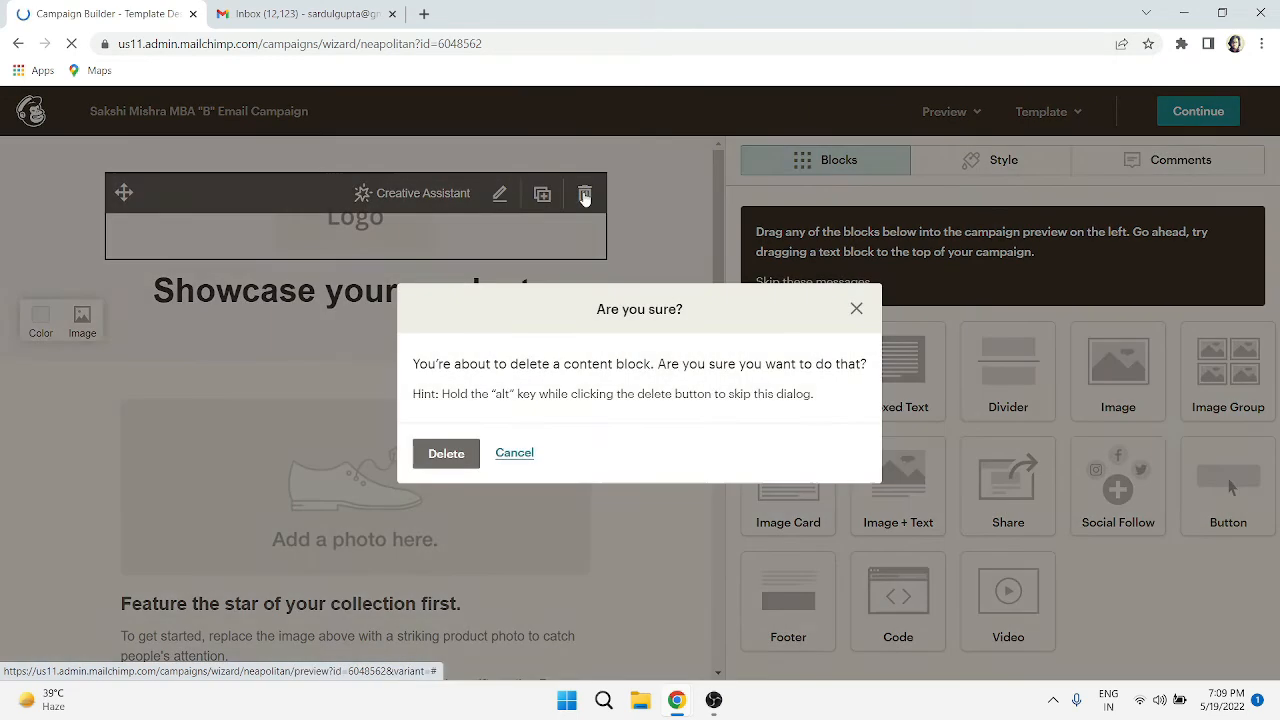
pyautogui.click(448, 455)
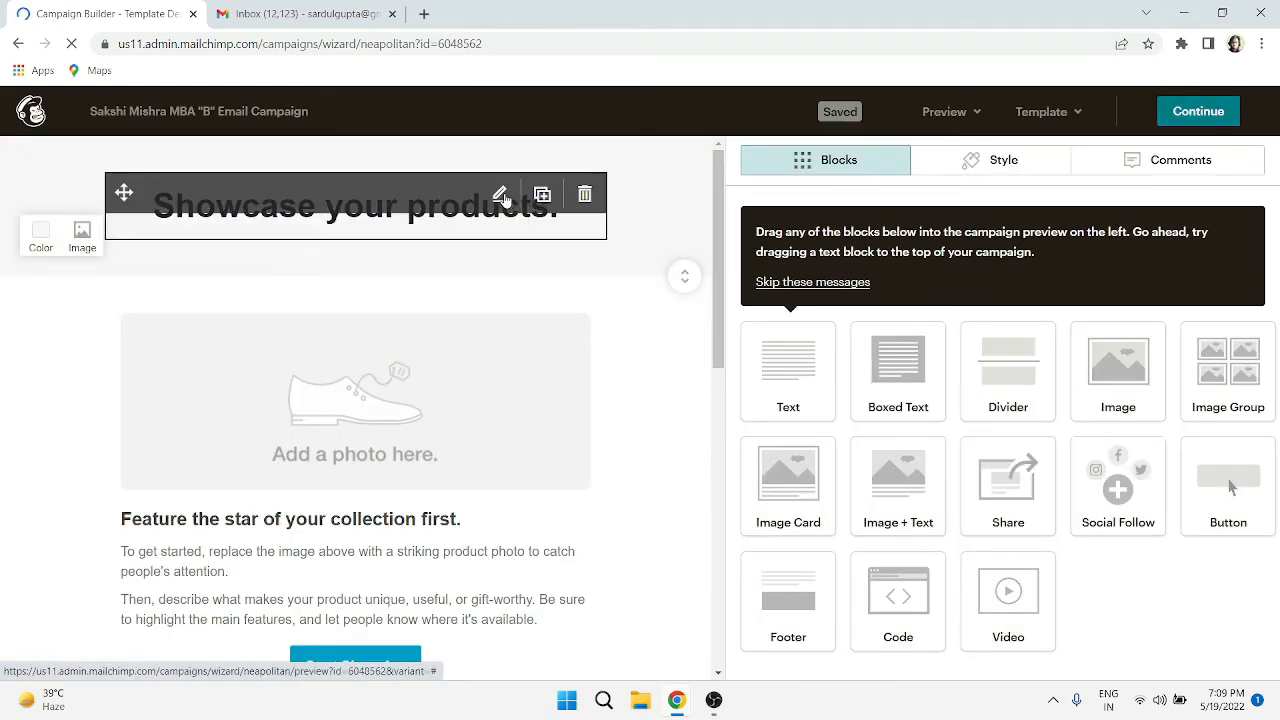
# - Change the email's main heading to 'Tech Mobile Pvt. Ltd' and open a new browser tab
pyautogui.click(501, 196)
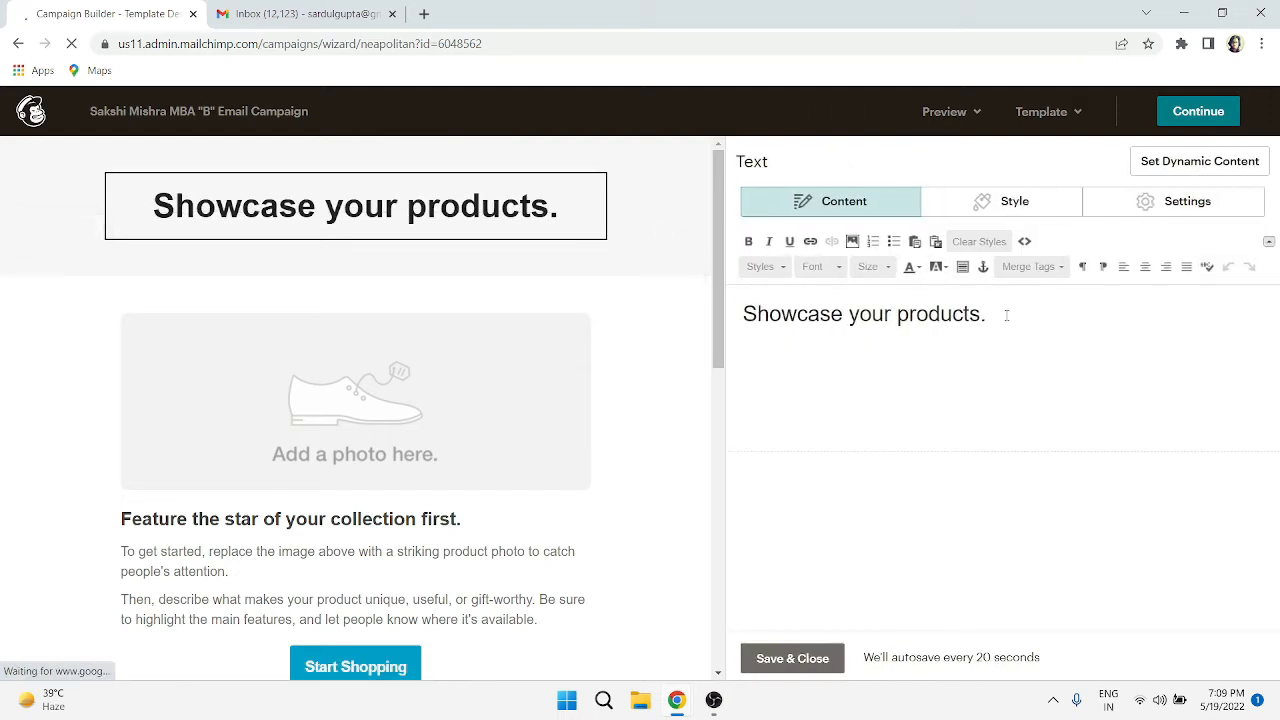
pyautogui.moveTo(1006, 317); pyautogui.dragTo(742, 316)
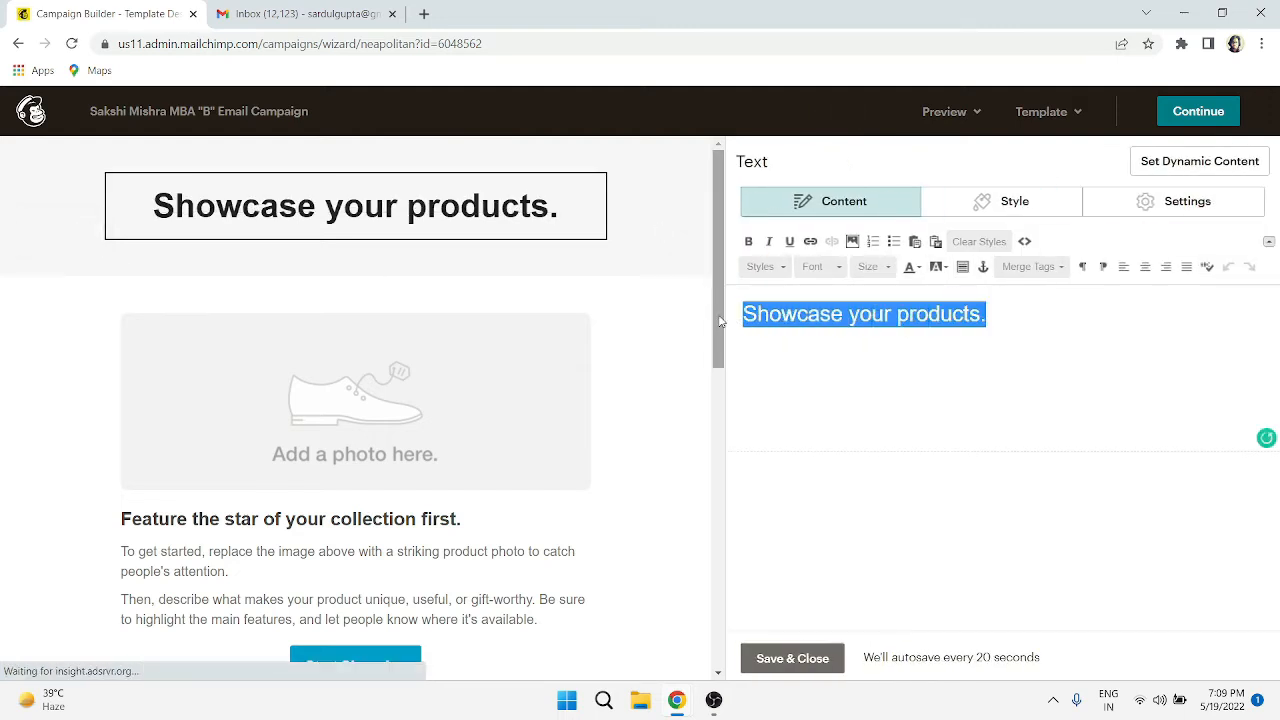
pyautogui.write('Tech ')
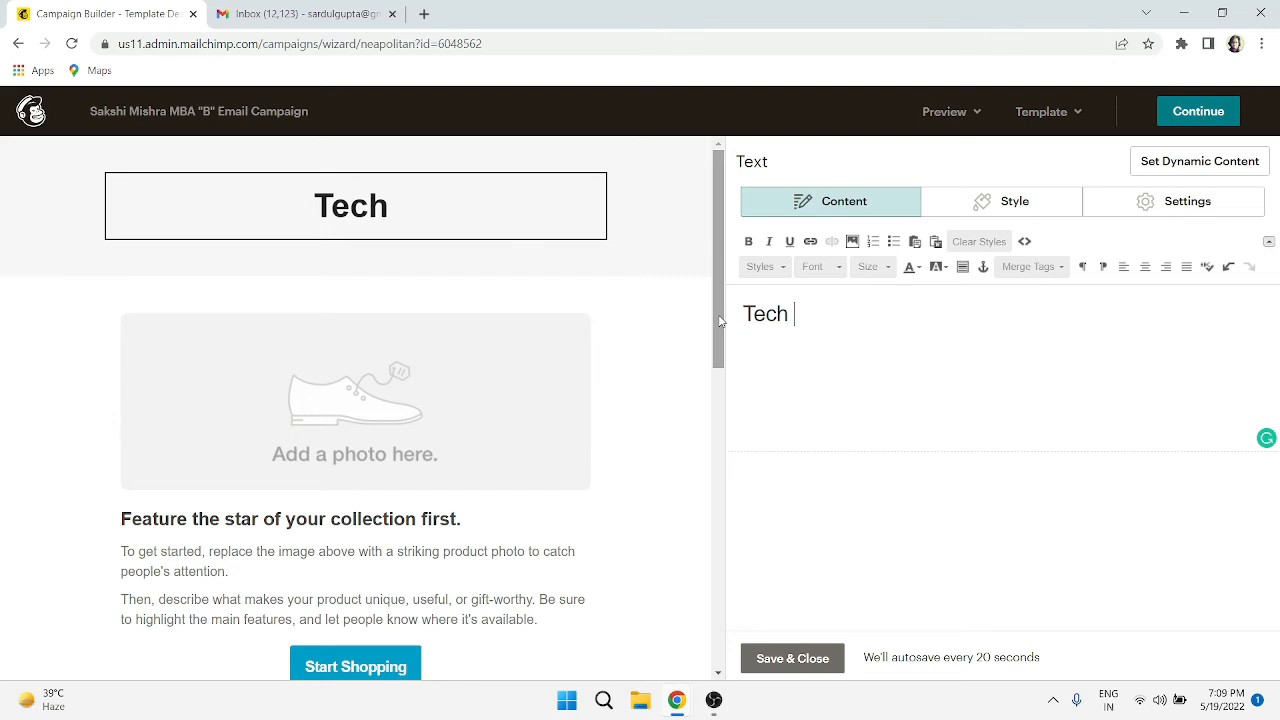
pyautogui.write('Mobilw')
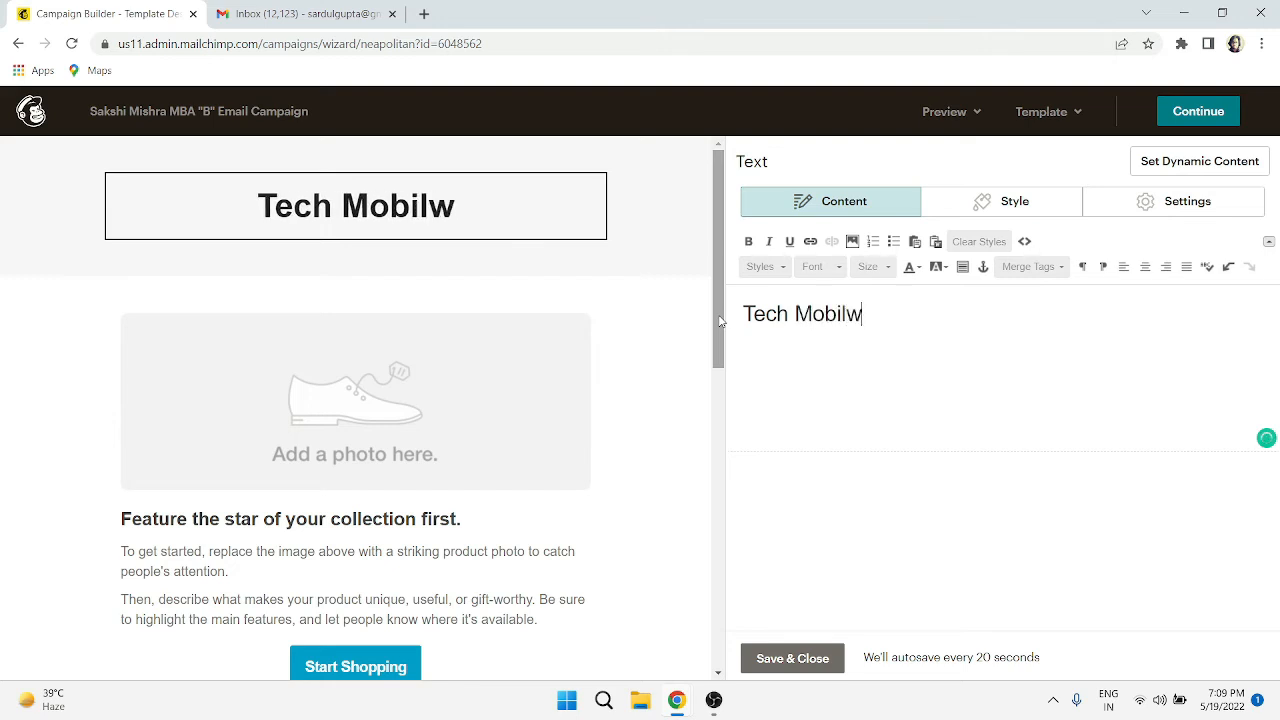
pyautogui.press('BackSpace')
pyautogui.press('BackSpace')
pyautogui.write('le ')
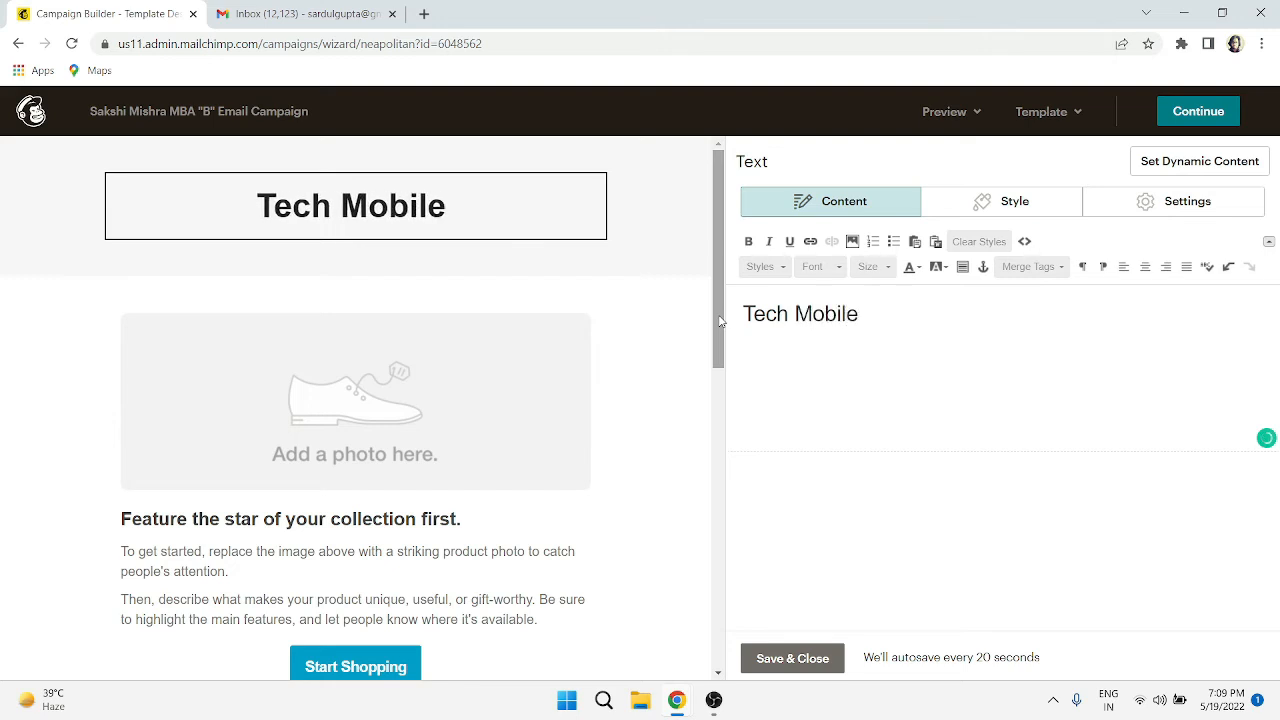
pyautogui.write('PV')
pyautogui.press('BackSpace')
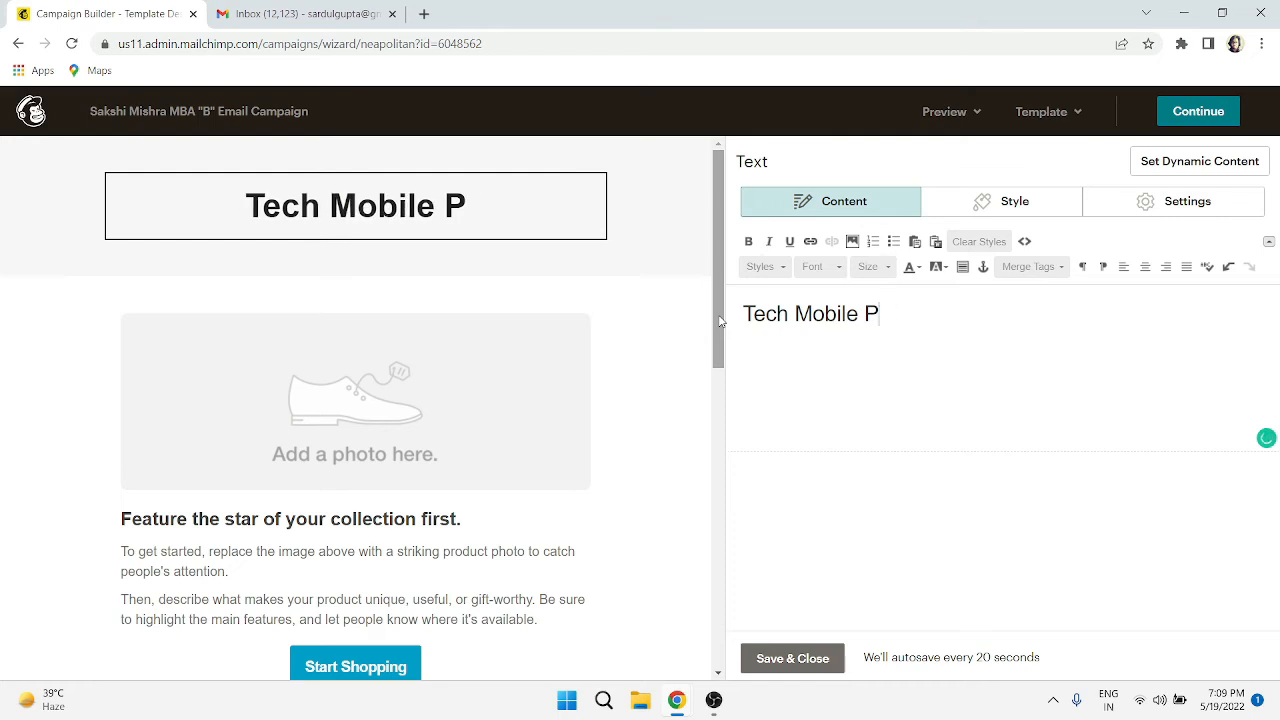
pyautogui.write('vt.')
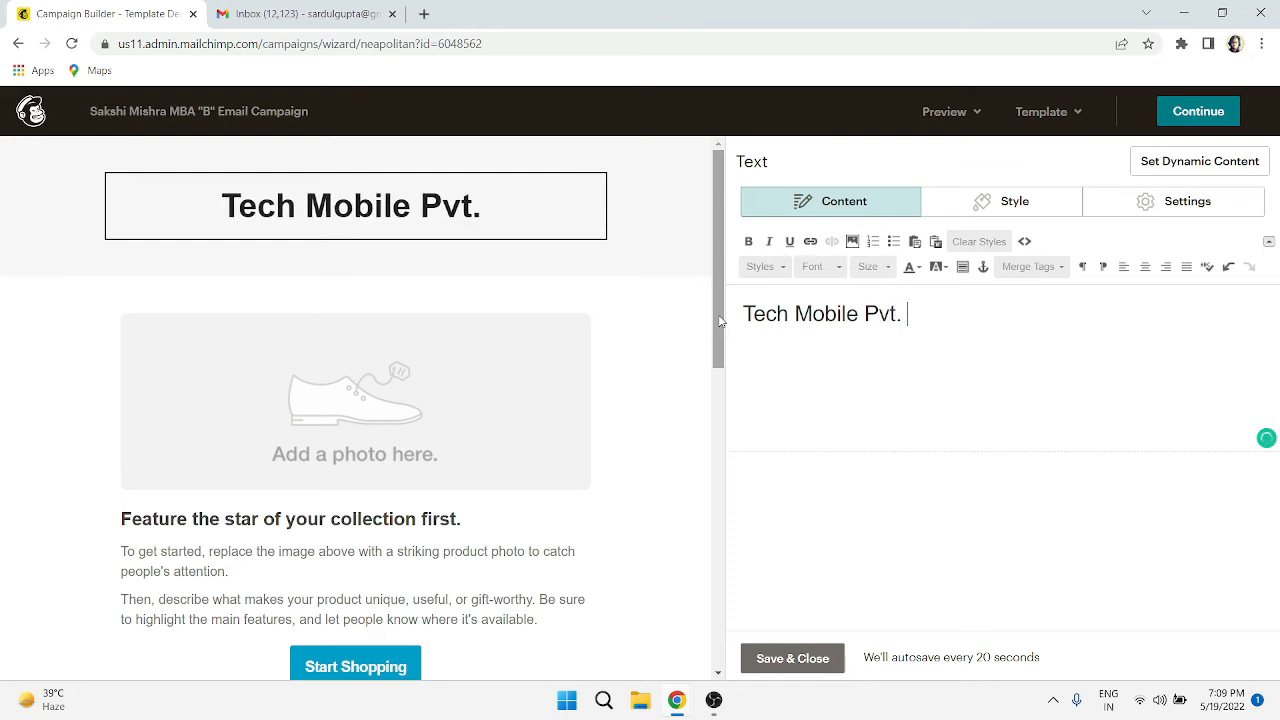
pyautogui.write(' Ltd')
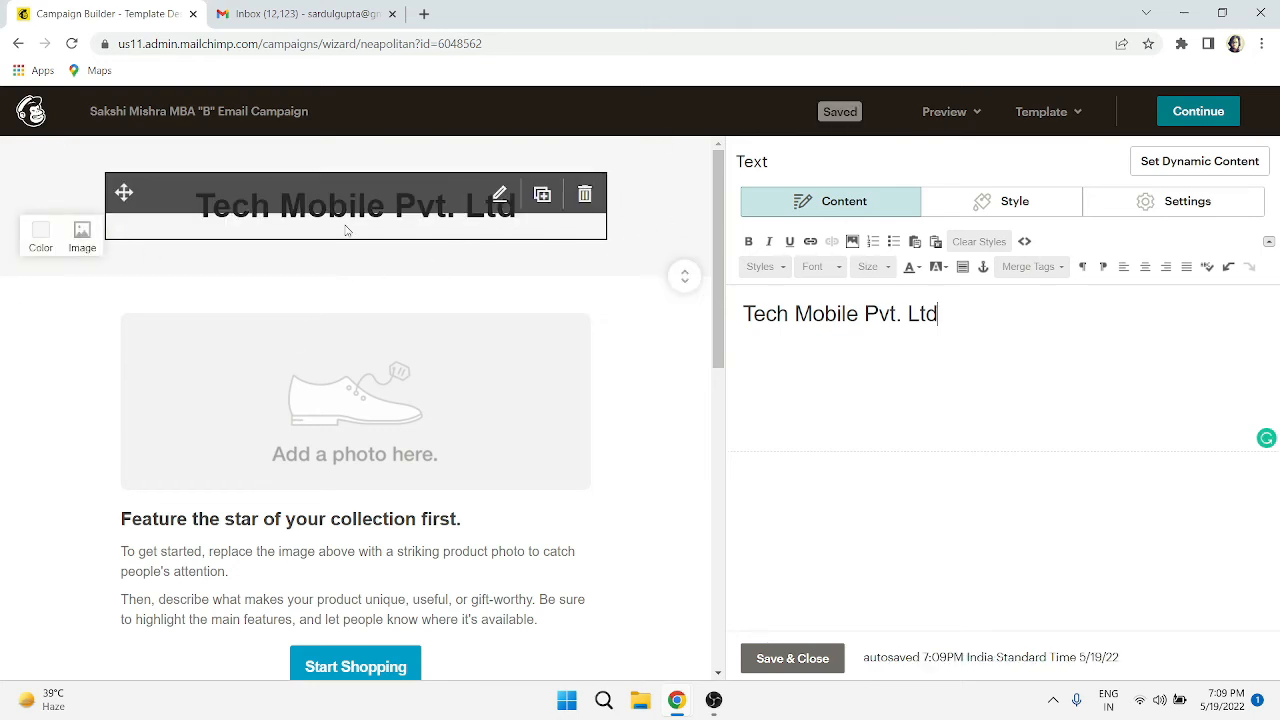
pyautogui.click(424, 14)
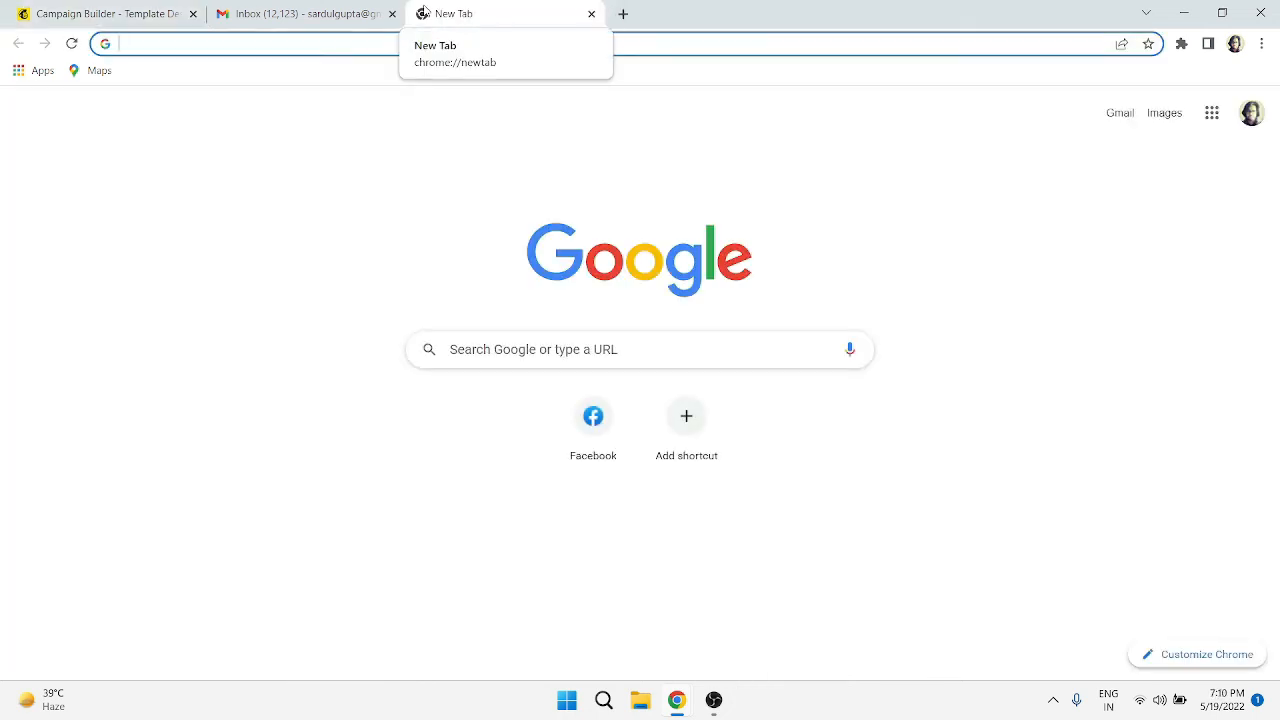
# - Search Google for 'mobile images' and show the image results
pyautogui.write('mob')
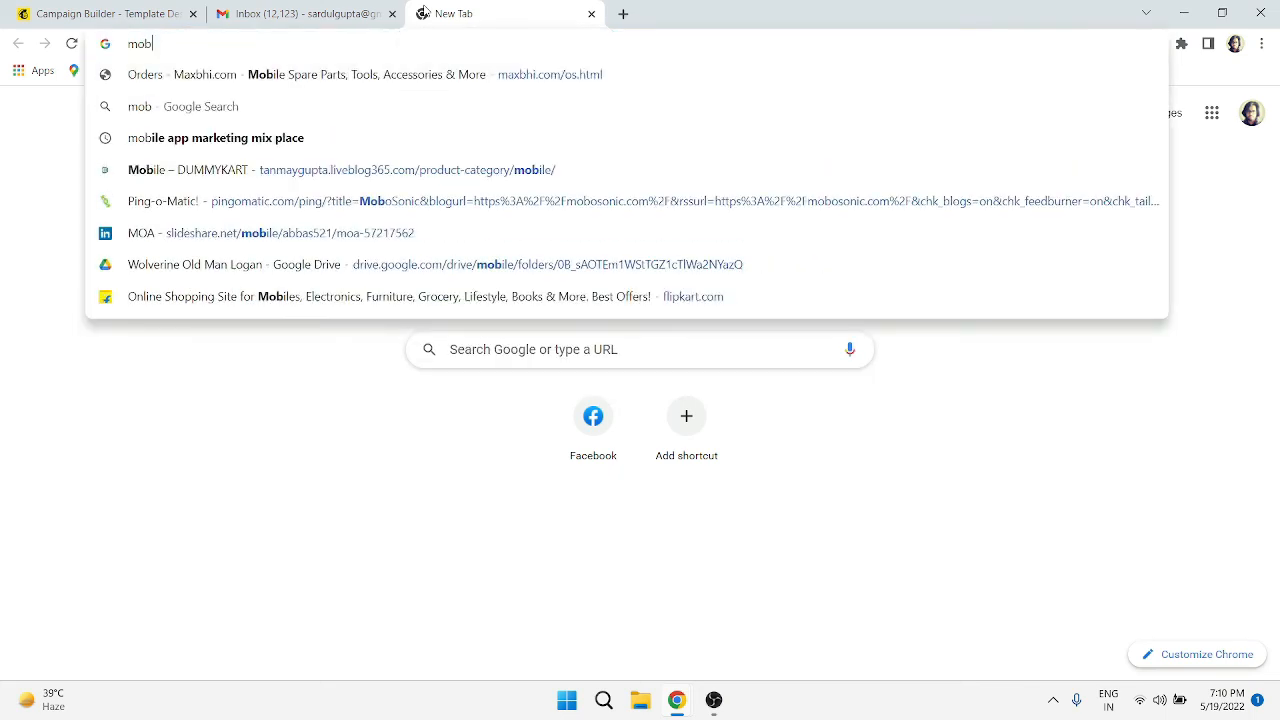
pyautogui.write('ile ima')
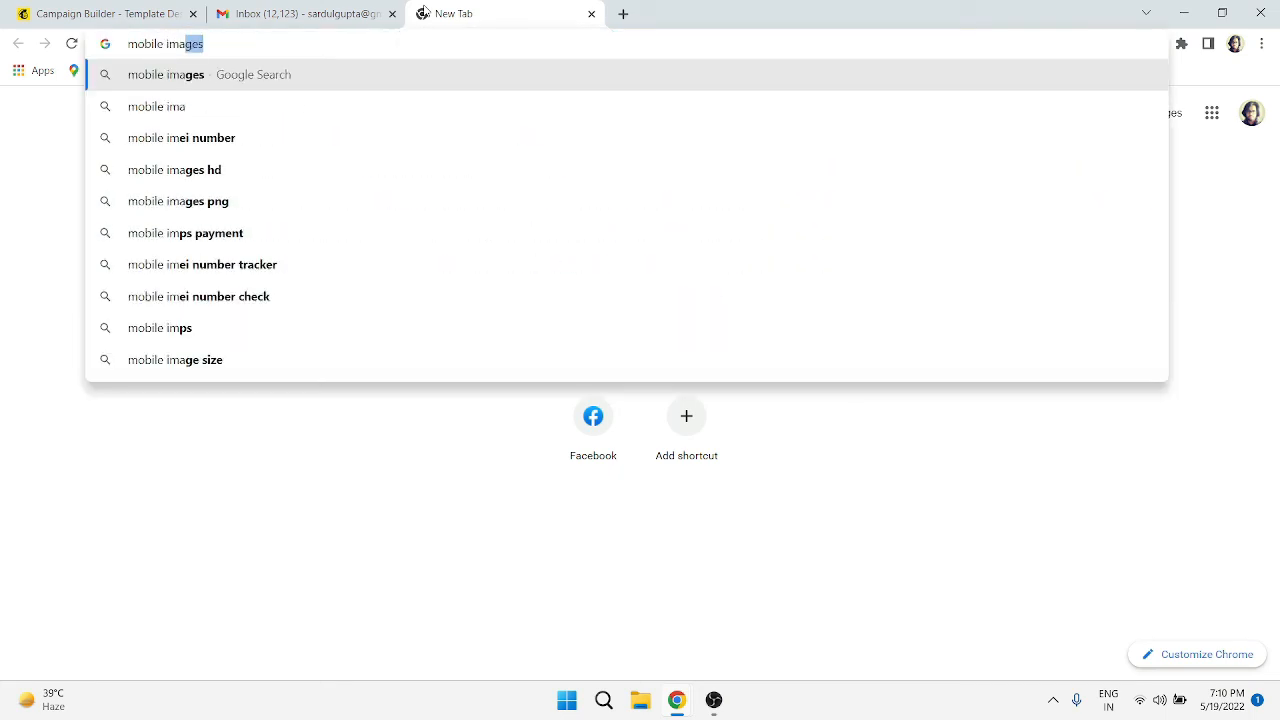
pyautogui.write('ges')
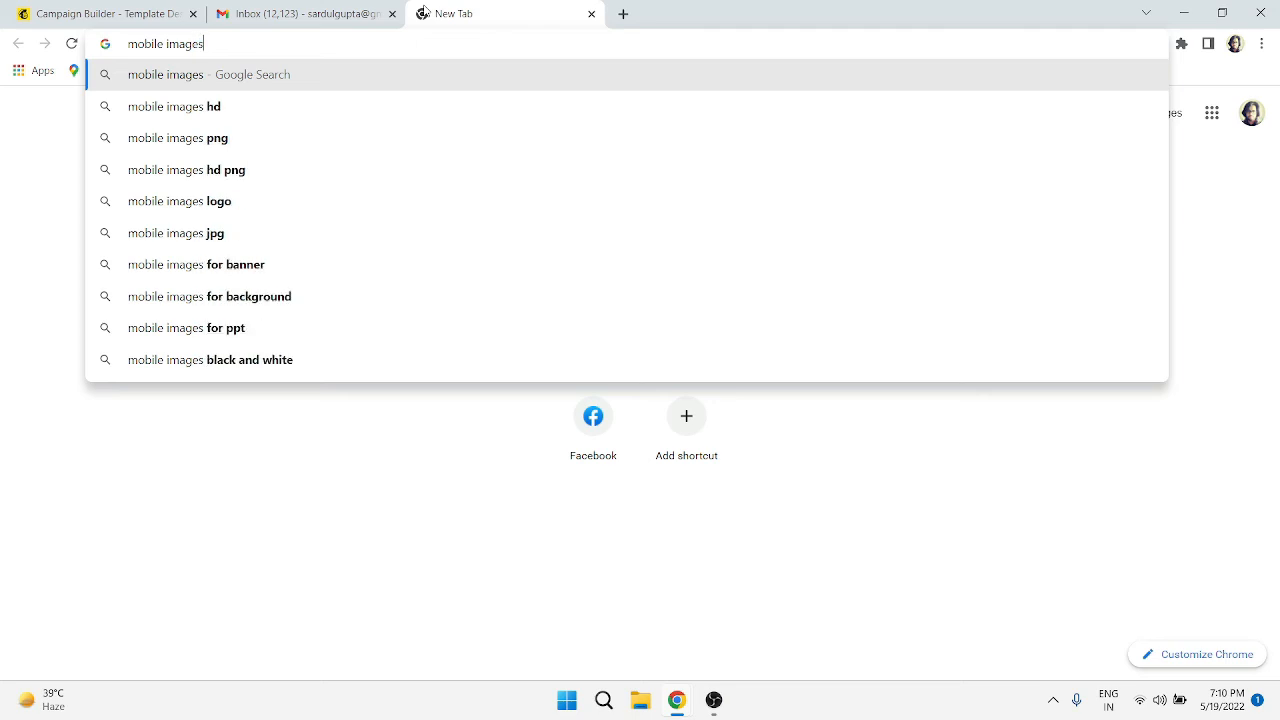
pyautogui.press('Return')
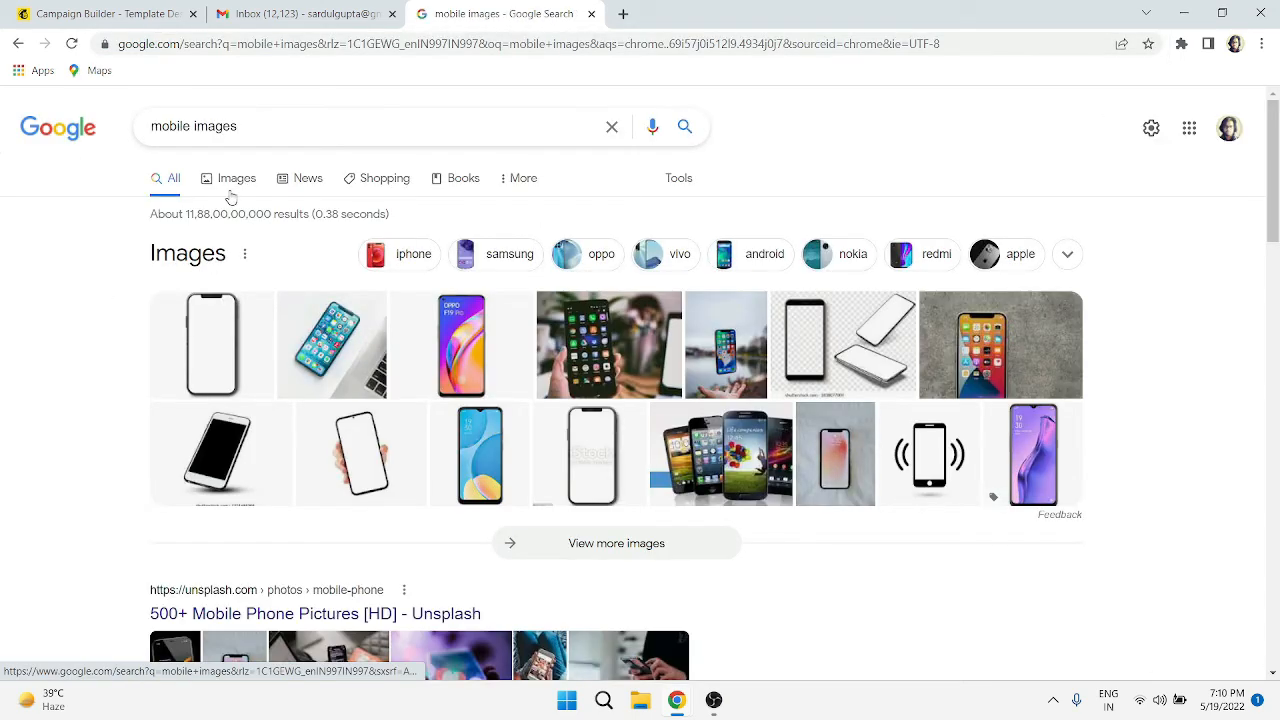
pyautogui.click(231, 186)
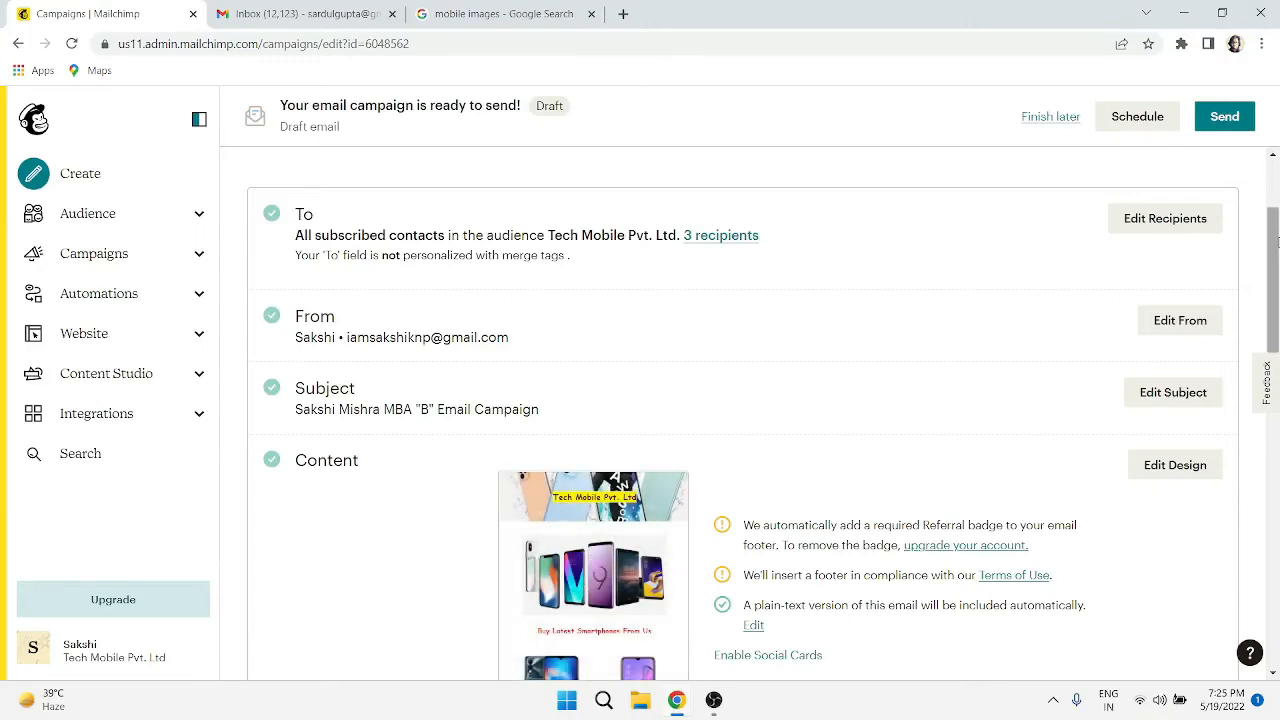
pyautogui.moveTo(1275, 240); pyautogui.dragTo(1275, 343)
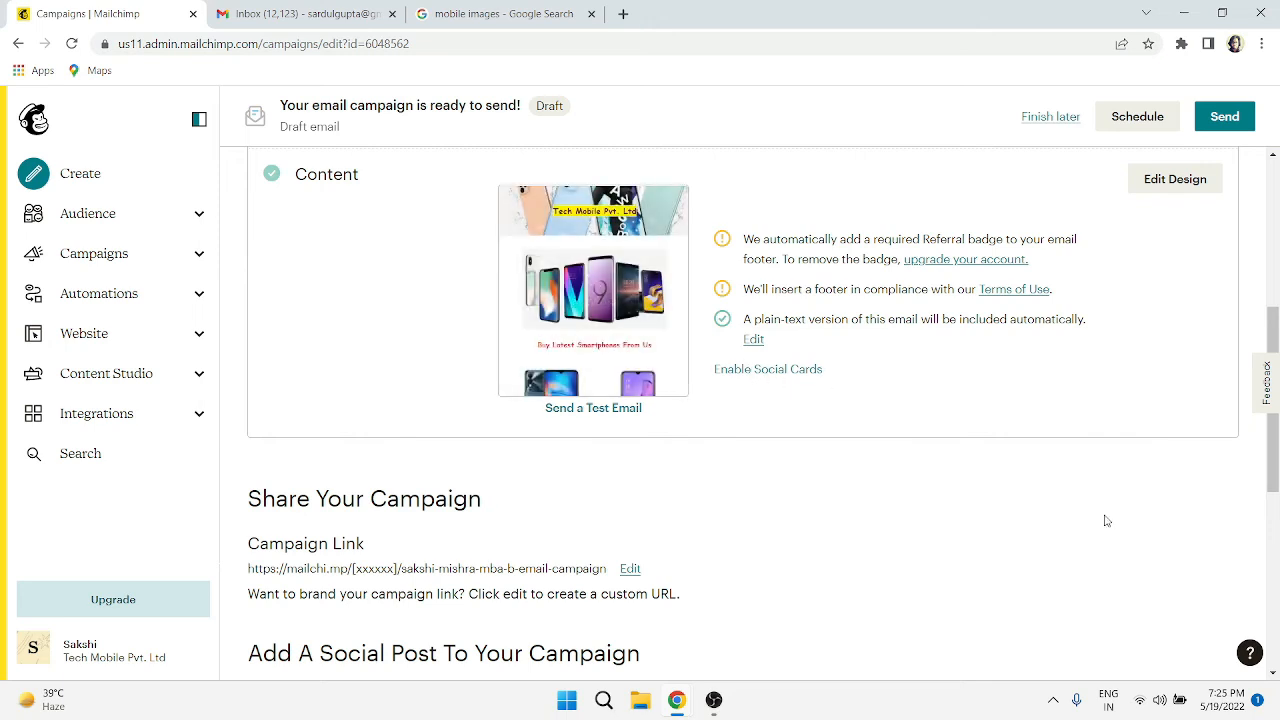
pyautogui.moveTo(1275, 456); pyautogui.dragTo(1265, 316)
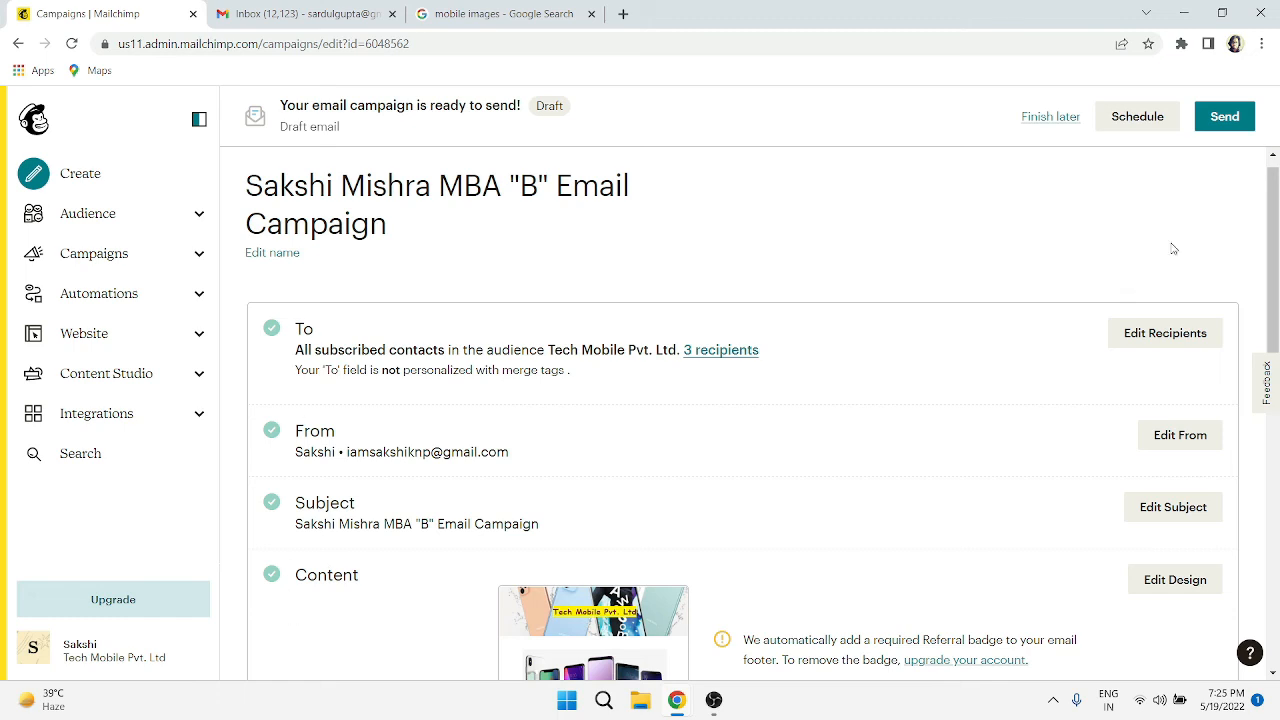
# - Send the MBA "B" Email Campaign now to the 3 Tech Mobile Pvt. Ltd. subscribers
pyautogui.click(1223, 118)
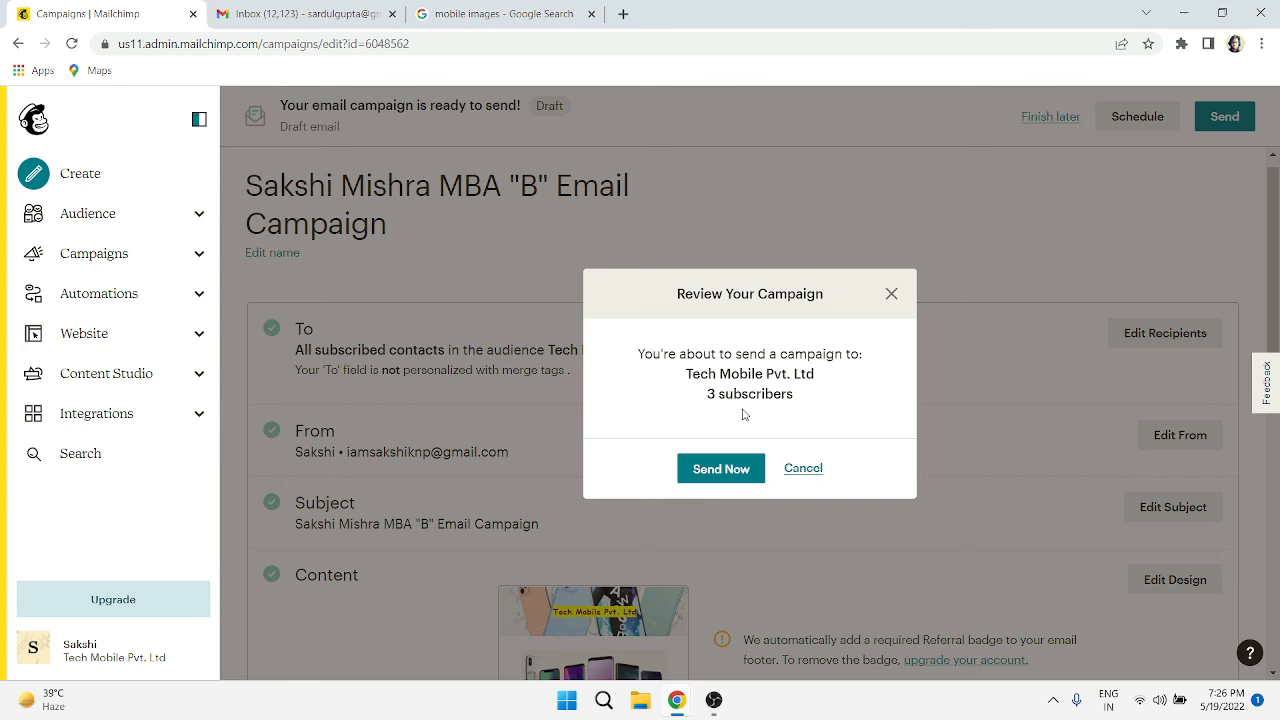
pyautogui.click(720, 469)
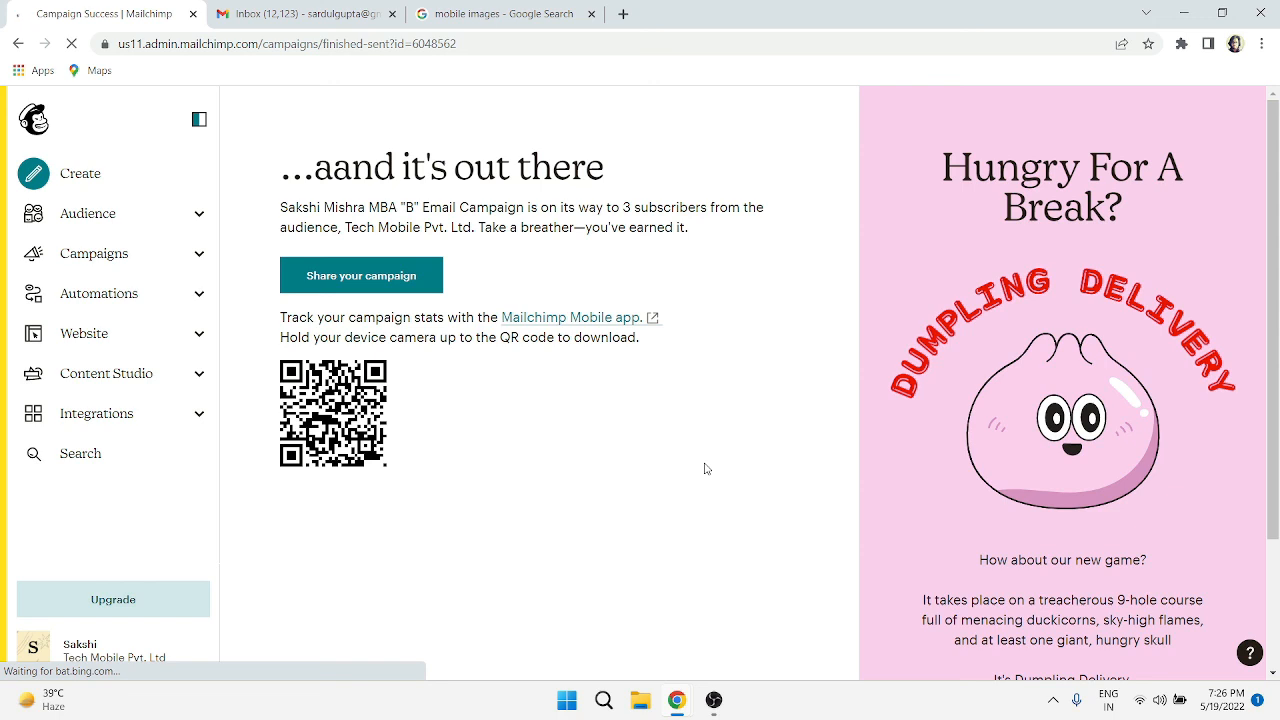
pyautogui.moveTo(713, 700)
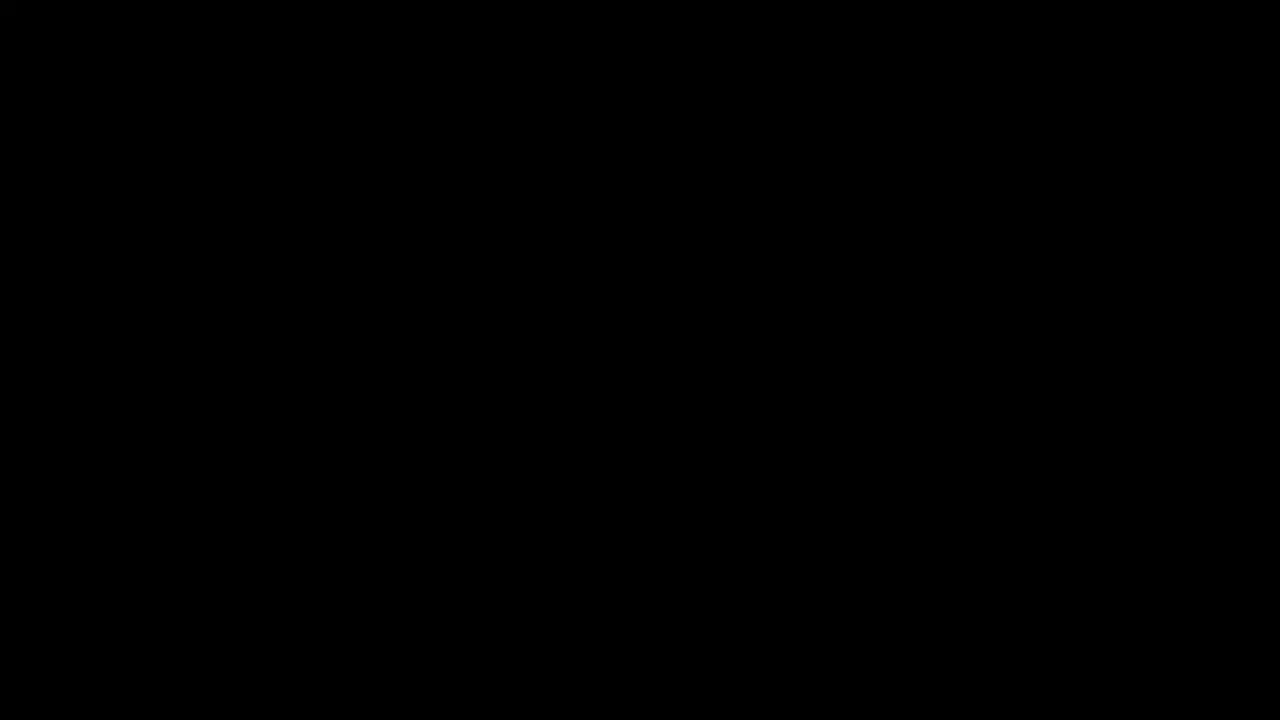